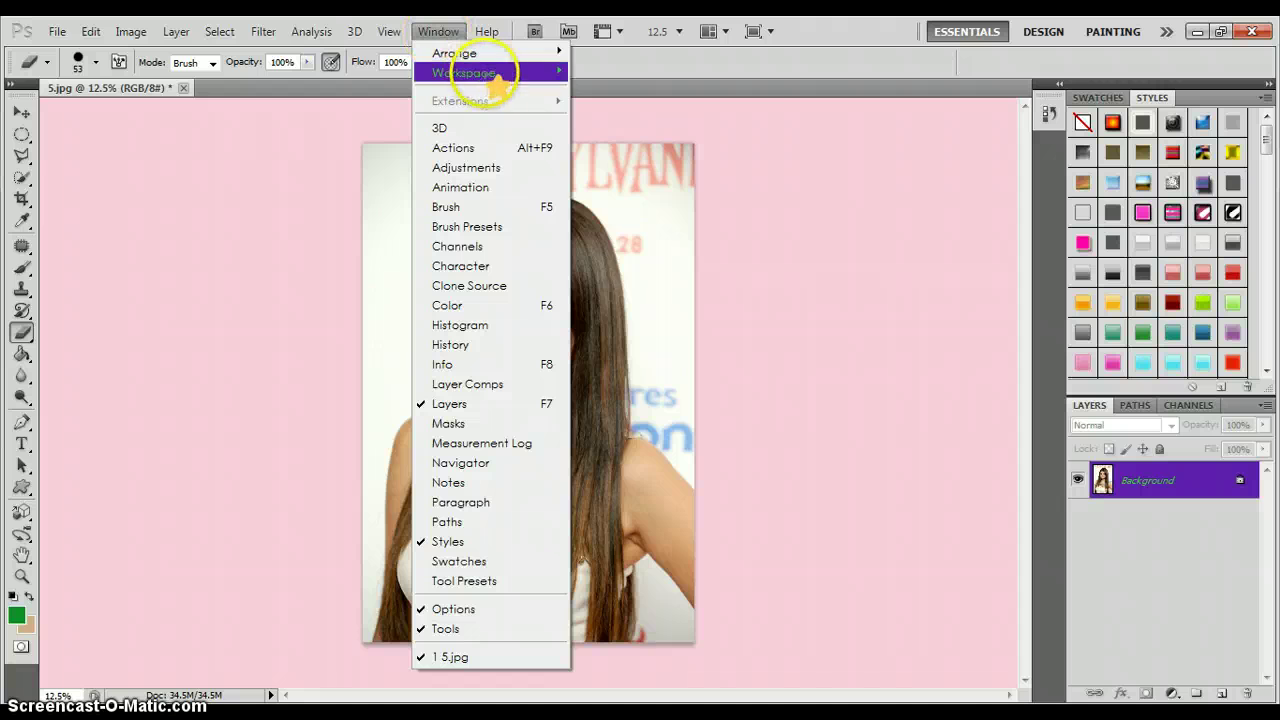
# Add a Curves adjustment layer and raise the RGB curve to output 201 at input 166
pyautogui.click(490, 167)
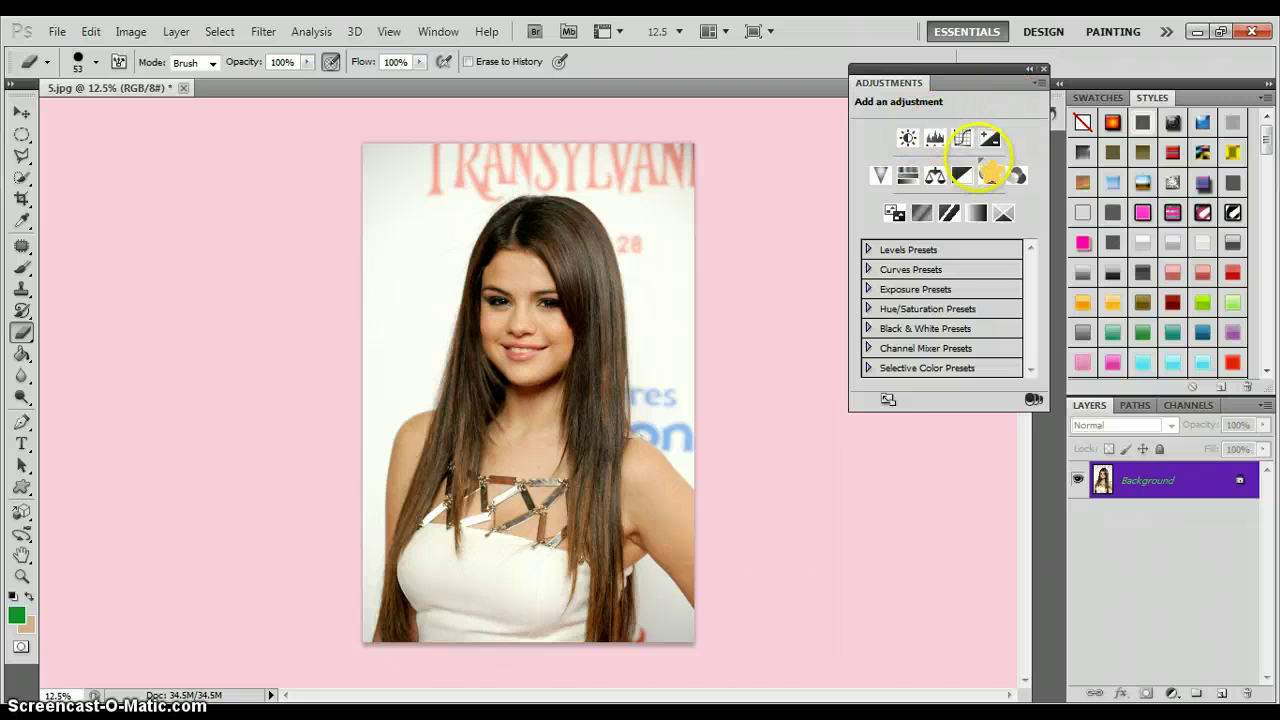
pyautogui.click(968, 145)
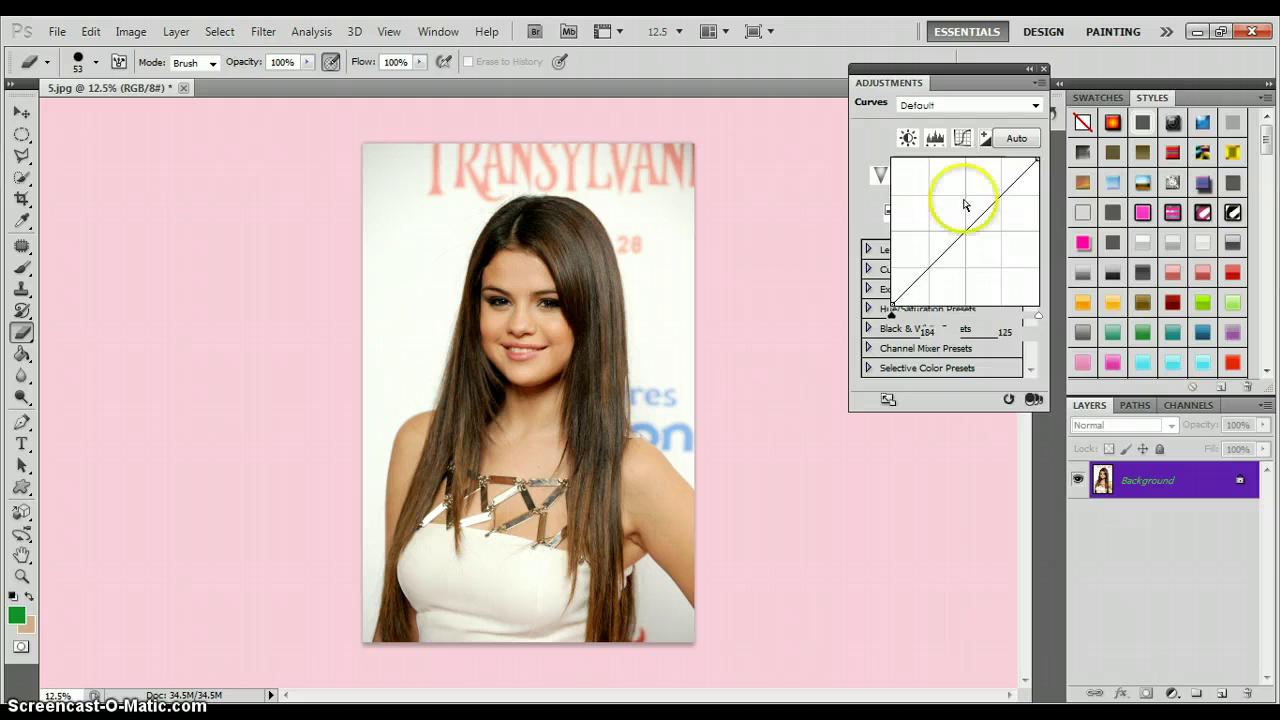
pyautogui.moveTo(973, 227); pyautogui.dragTo(987, 189)
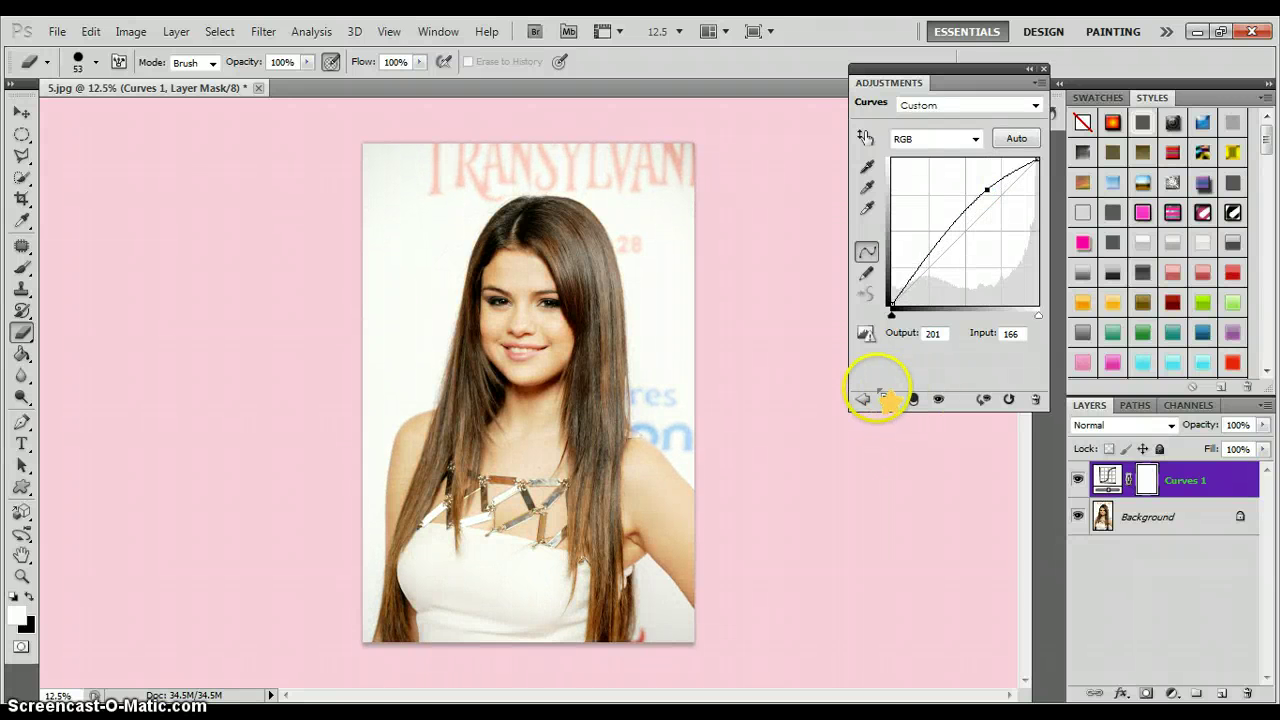
pyautogui.click(862, 399)
# Add a Brightness/Contrast adjustment layer with brightness -73 and contrast 46
pyautogui.click(907, 137)
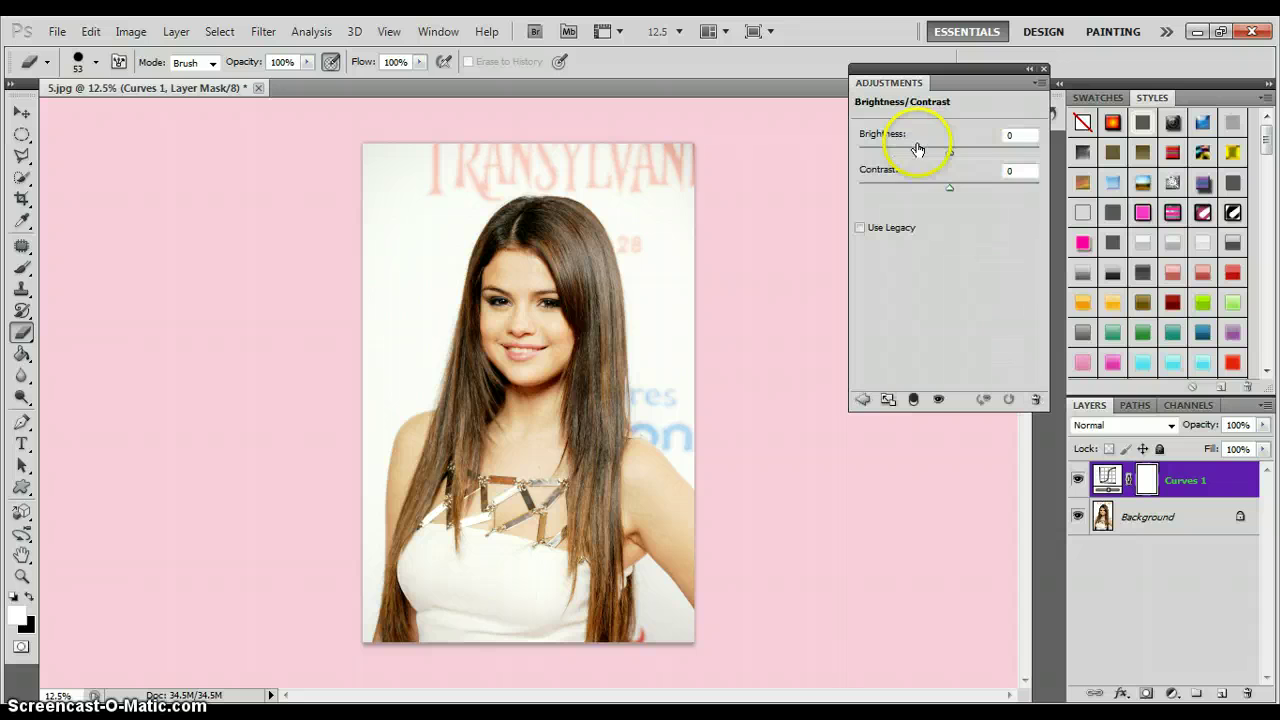
pyautogui.moveTo(950, 151); pyautogui.dragTo(1001, 199)
pyautogui.click(862, 399)
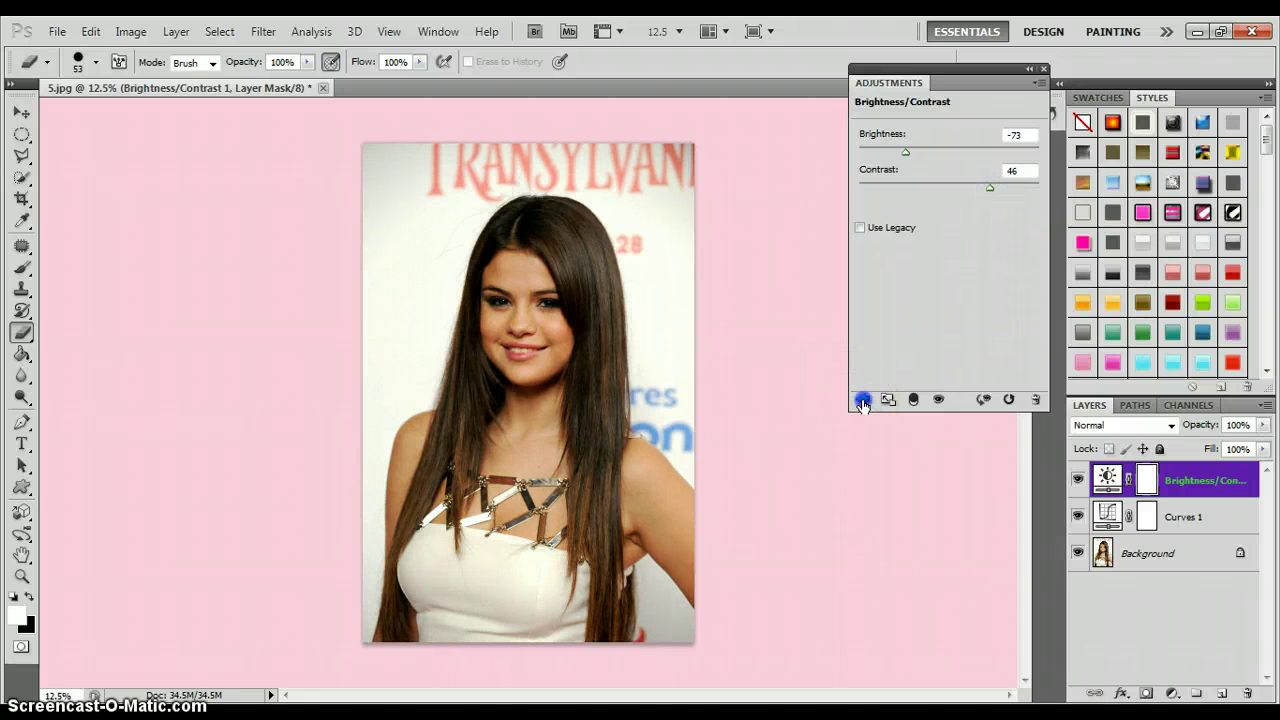
# Try a Black & White adjustment layer with the default values on the photo and undo it
pyautogui.click(963, 176)
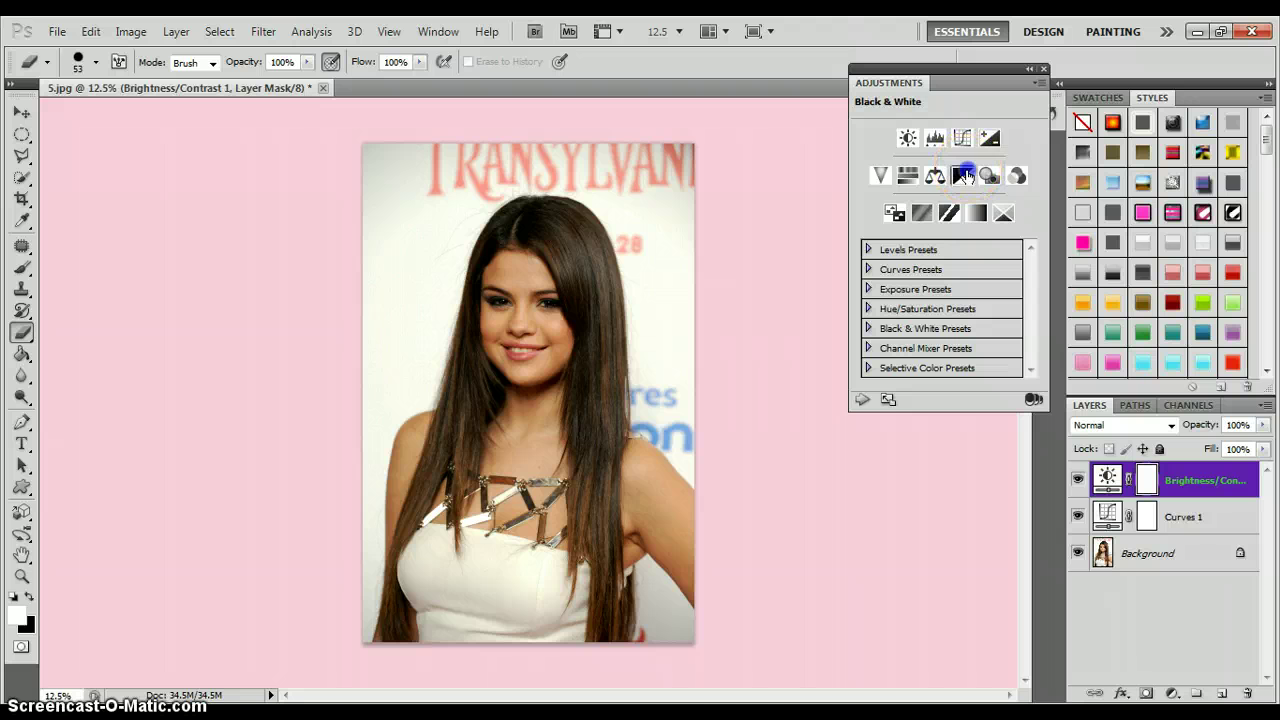
pyautogui.click(862, 400)
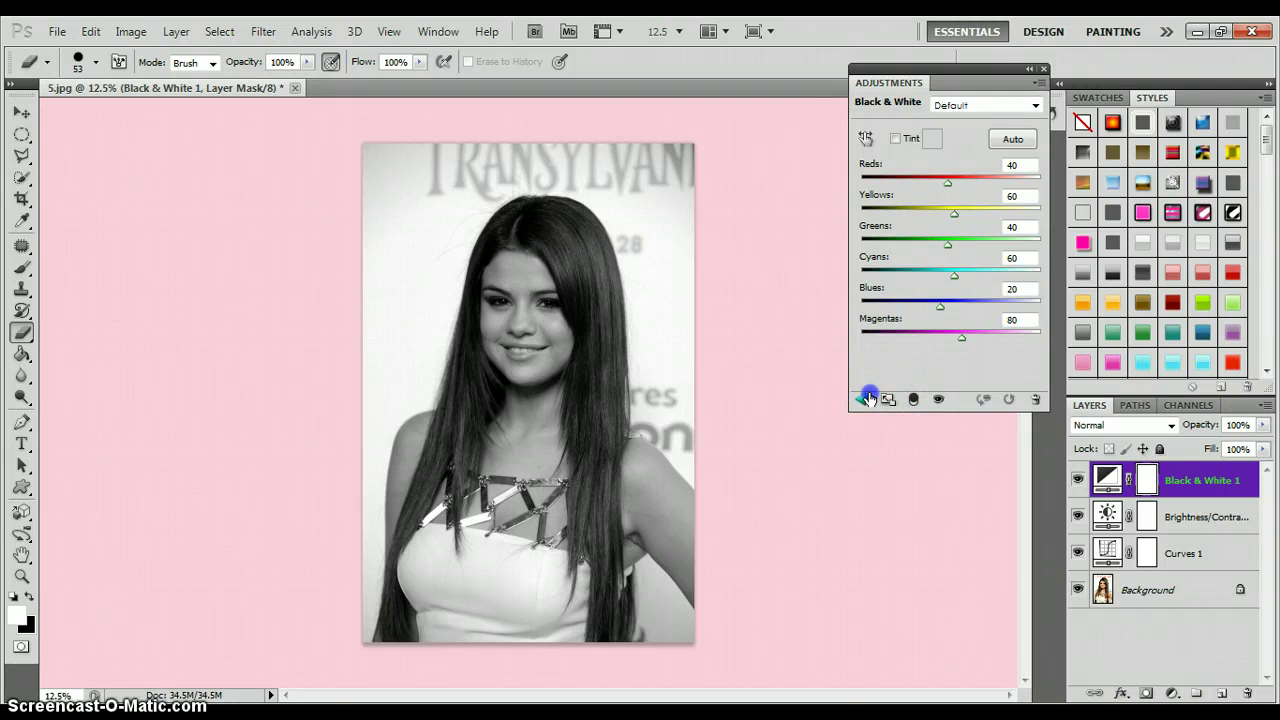
pyautogui.click(90, 31)
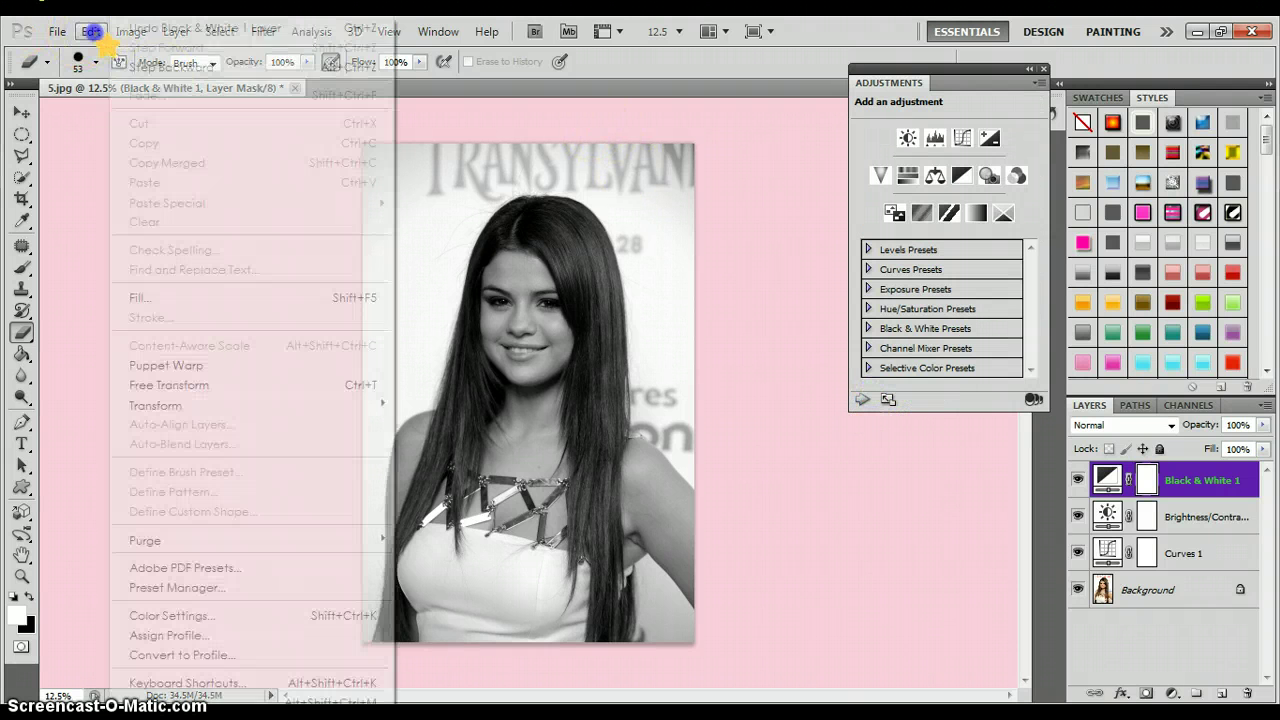
pyautogui.click(150, 67)
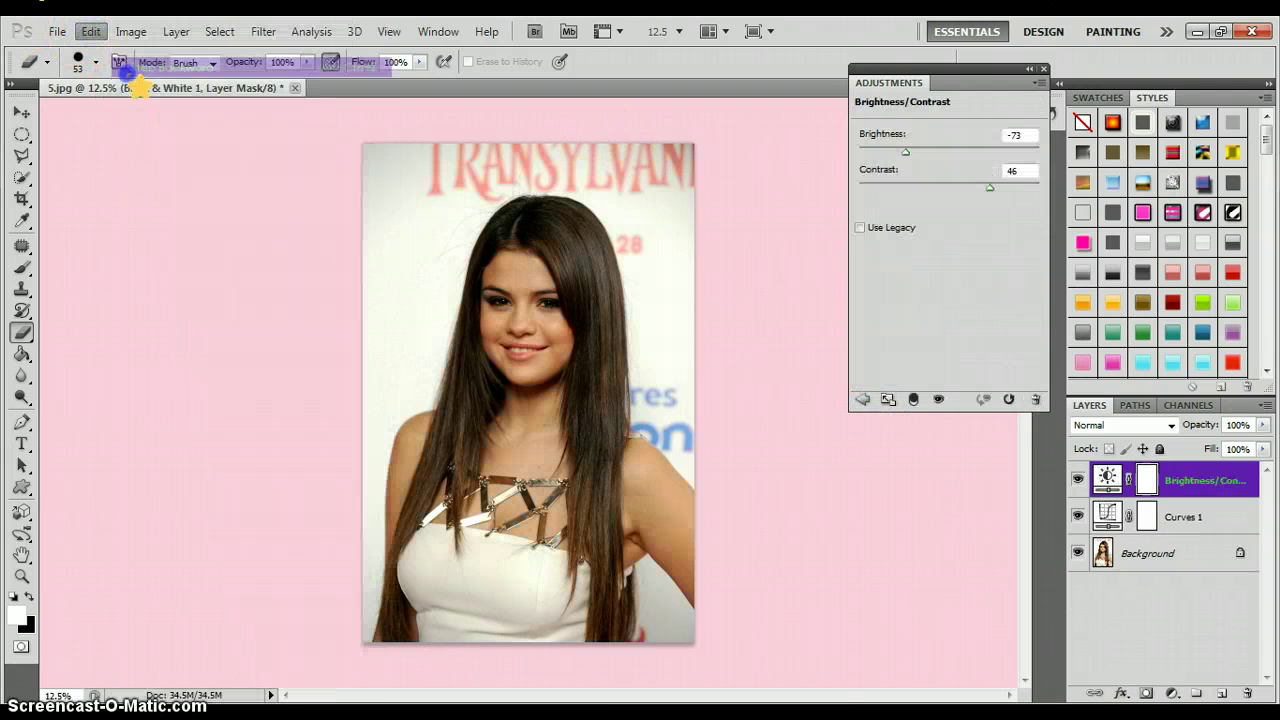
# Add a Channel Mixer adjustment layer and set the Red output channel's constant to +3%
pyautogui.click(864, 401)
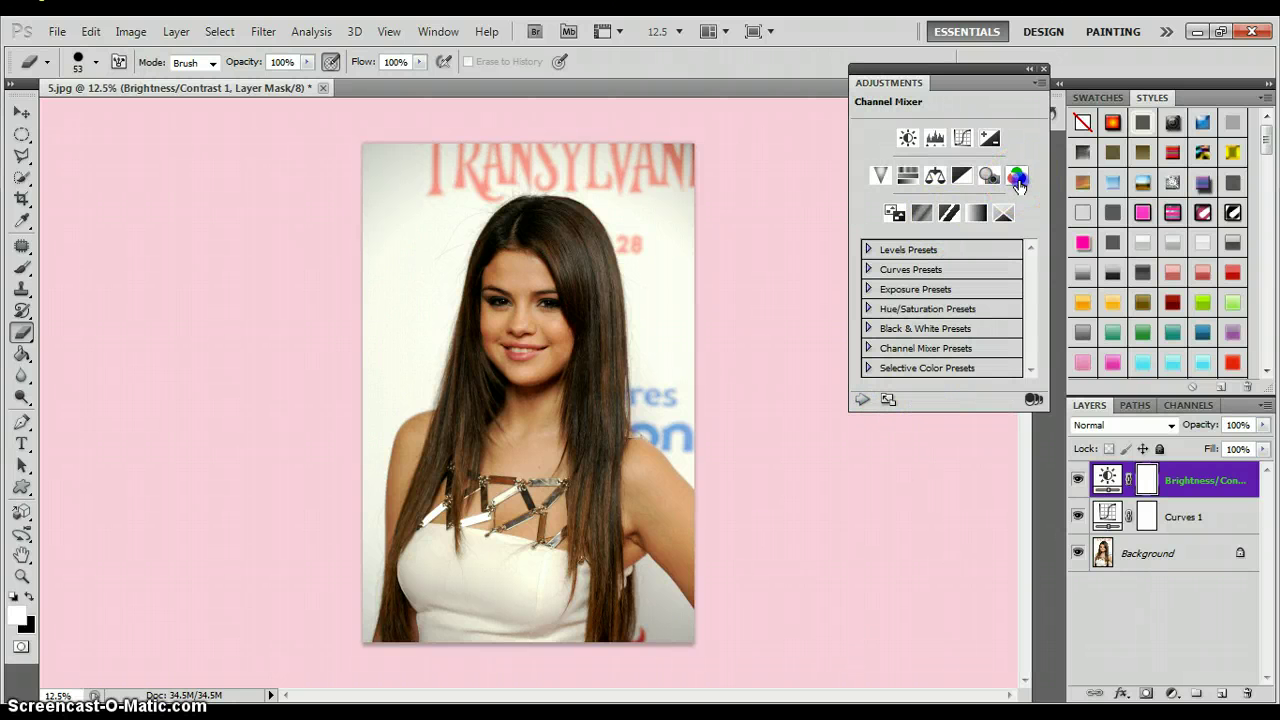
pyautogui.click(1017, 178)
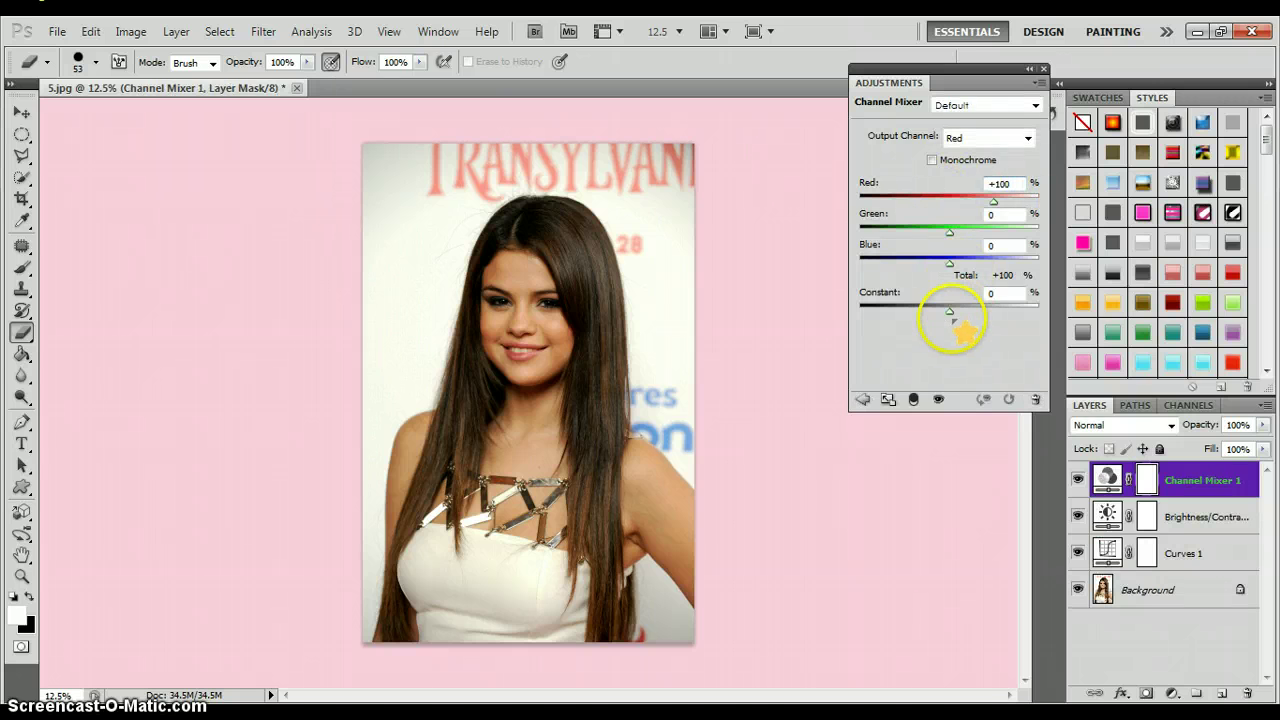
pyautogui.moveTo(950, 312)
pyautogui.mouseDown()
pyautogui.moveTo(1014, 309)
pyautogui.moveTo(950, 299)
pyautogui.mouseUp()
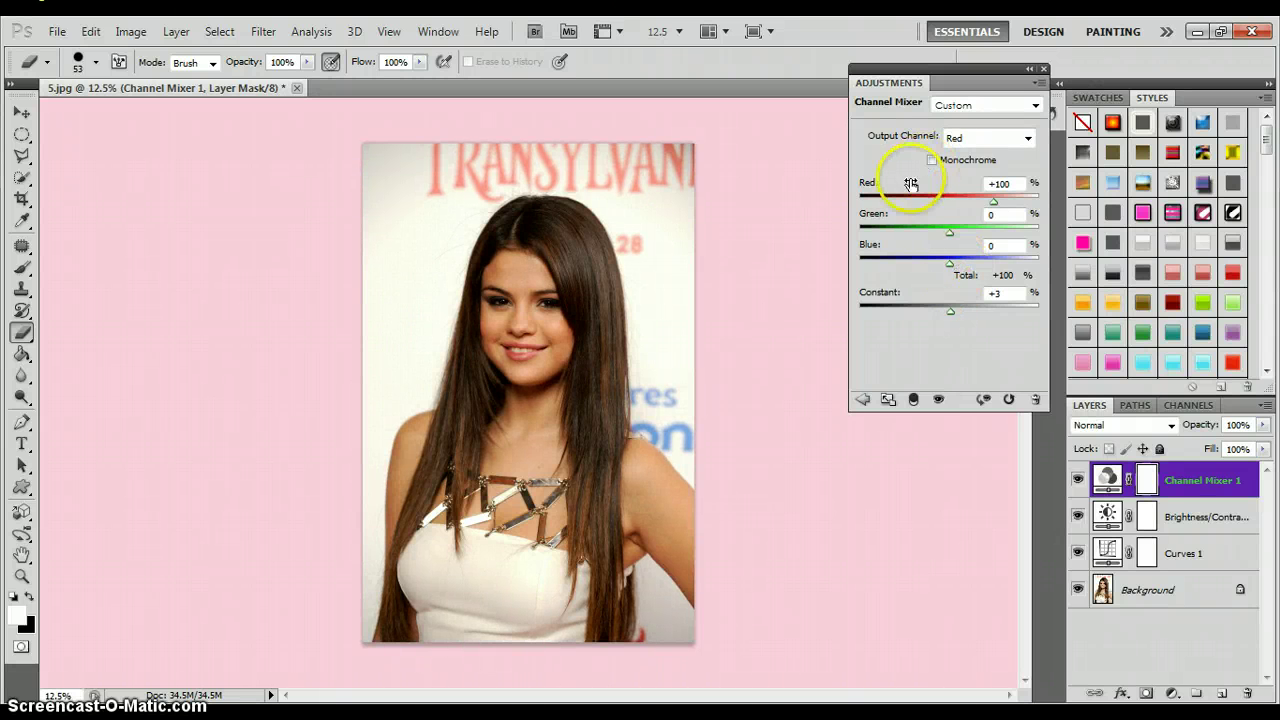
pyautogui.click(866, 399)
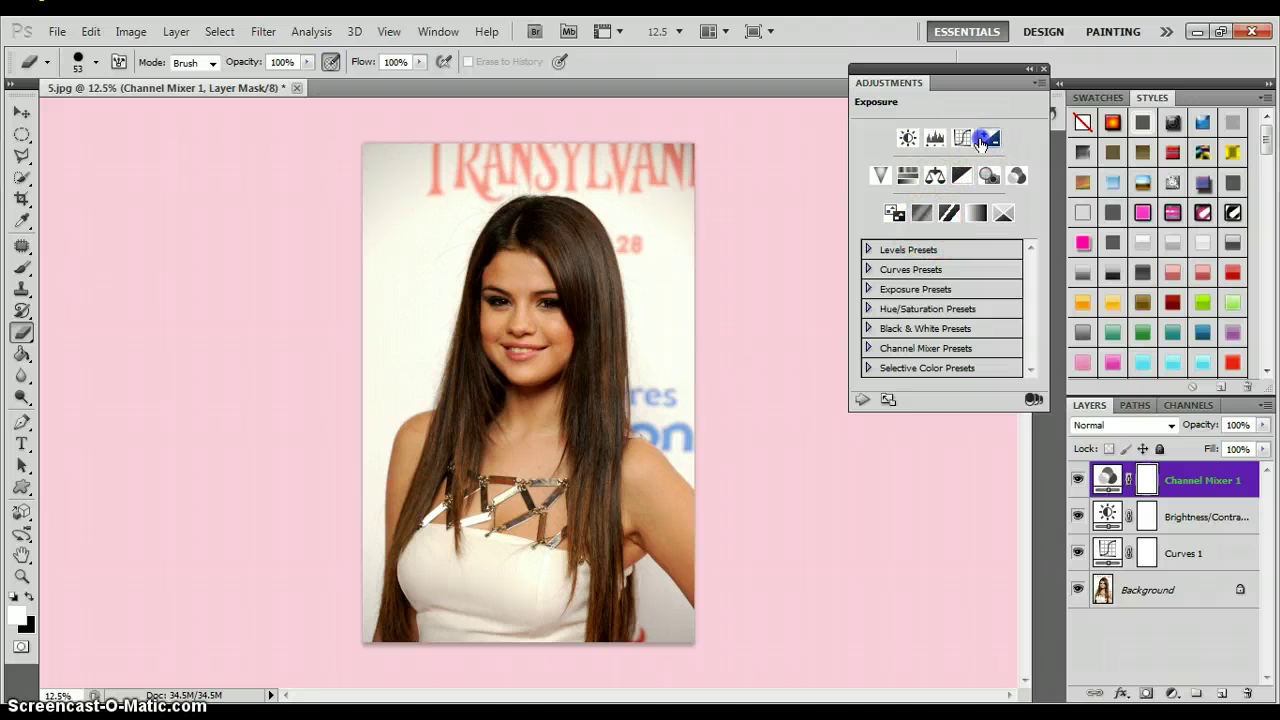
# Add an Exposure adjustment layer with exposure +0.03, offset +0.0236 and gamma correction 0.78
pyautogui.click(983, 140)
pyautogui.click(946, 150)
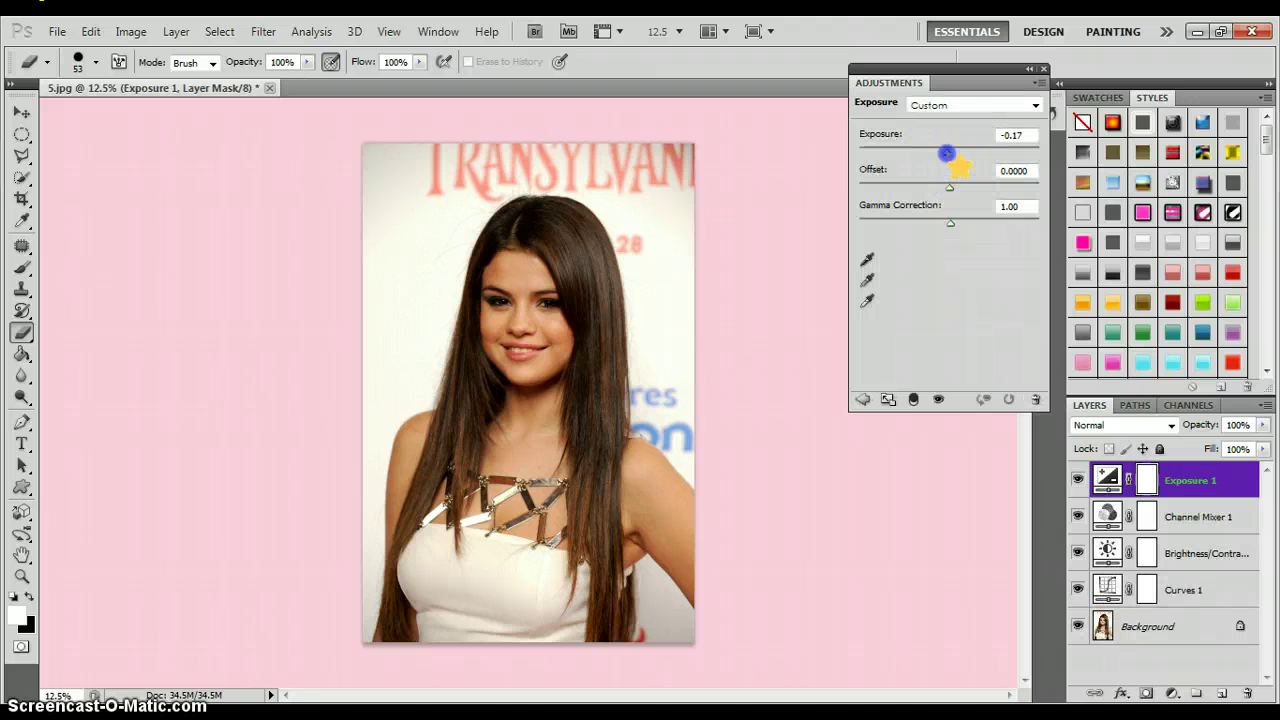
pyautogui.moveTo(965, 153); pyautogui.dragTo(950, 187)
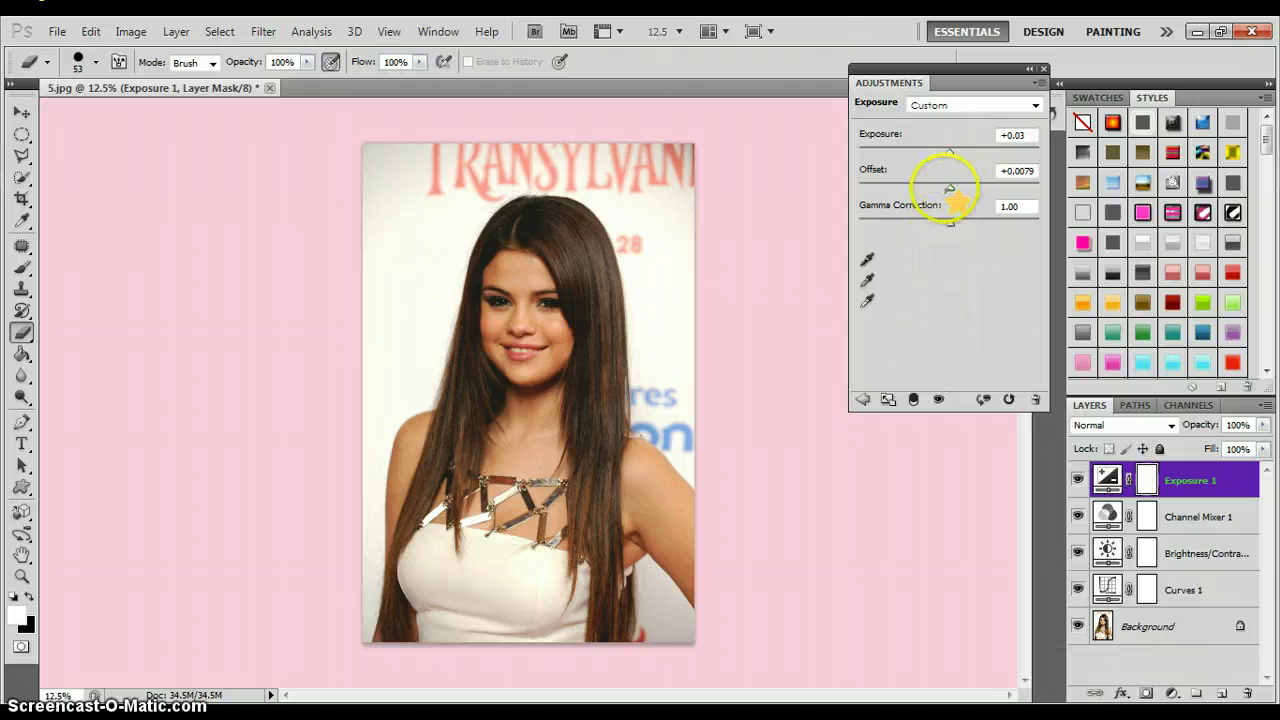
pyautogui.click(950, 188)
pyautogui.moveTo(950, 188)
pyautogui.mouseDown()
pyautogui.moveTo(961, 224)
pyautogui.moveTo(929, 226)
pyautogui.moveTo(965, 226)
pyautogui.mouseUp()
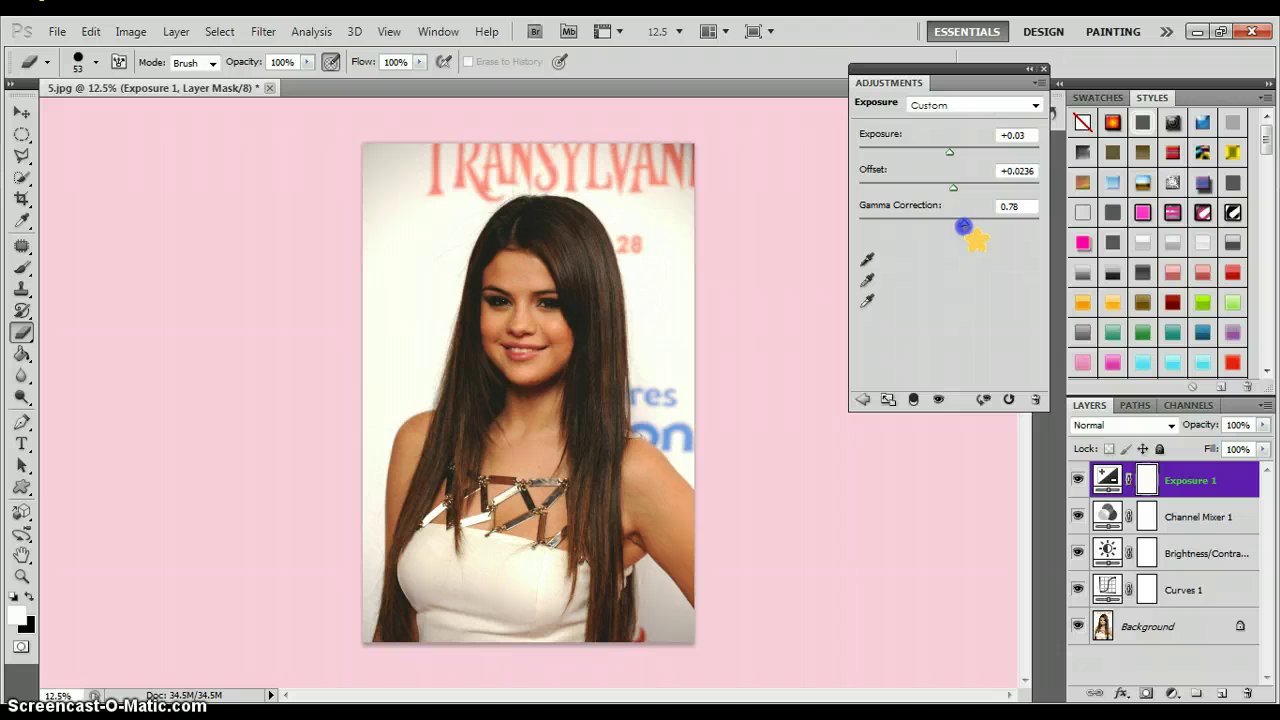
pyautogui.click(862, 399)
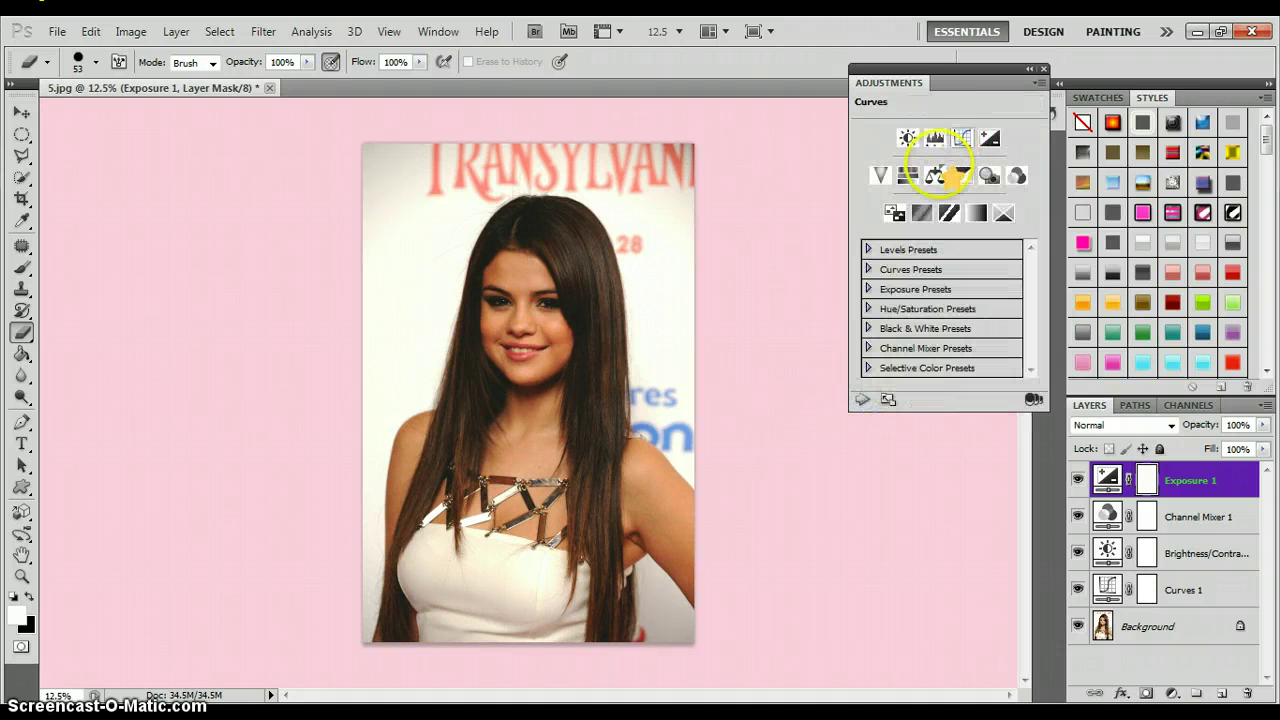
# Add a Hue/Saturation adjustment layer with saturation +3 and lightness +7 for the Master range
pyautogui.click(906, 180)
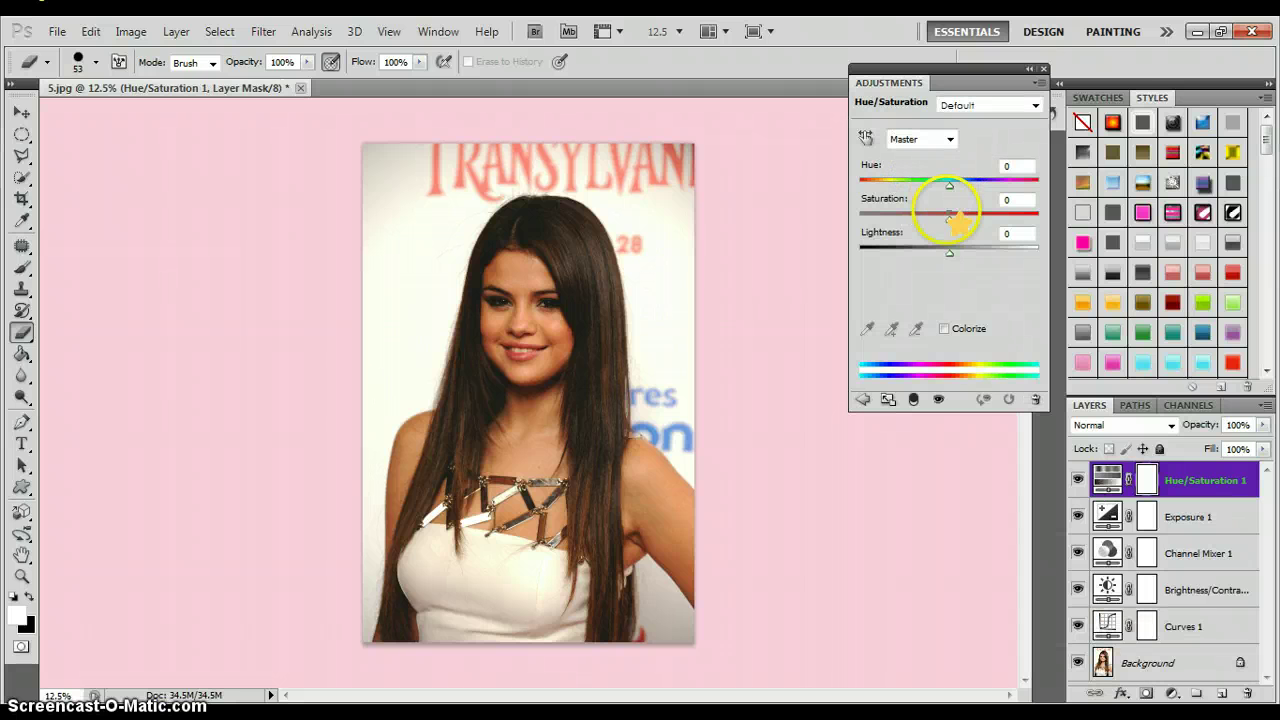
pyautogui.moveTo(943, 212); pyautogui.dragTo(962, 238)
pyautogui.click(959, 249)
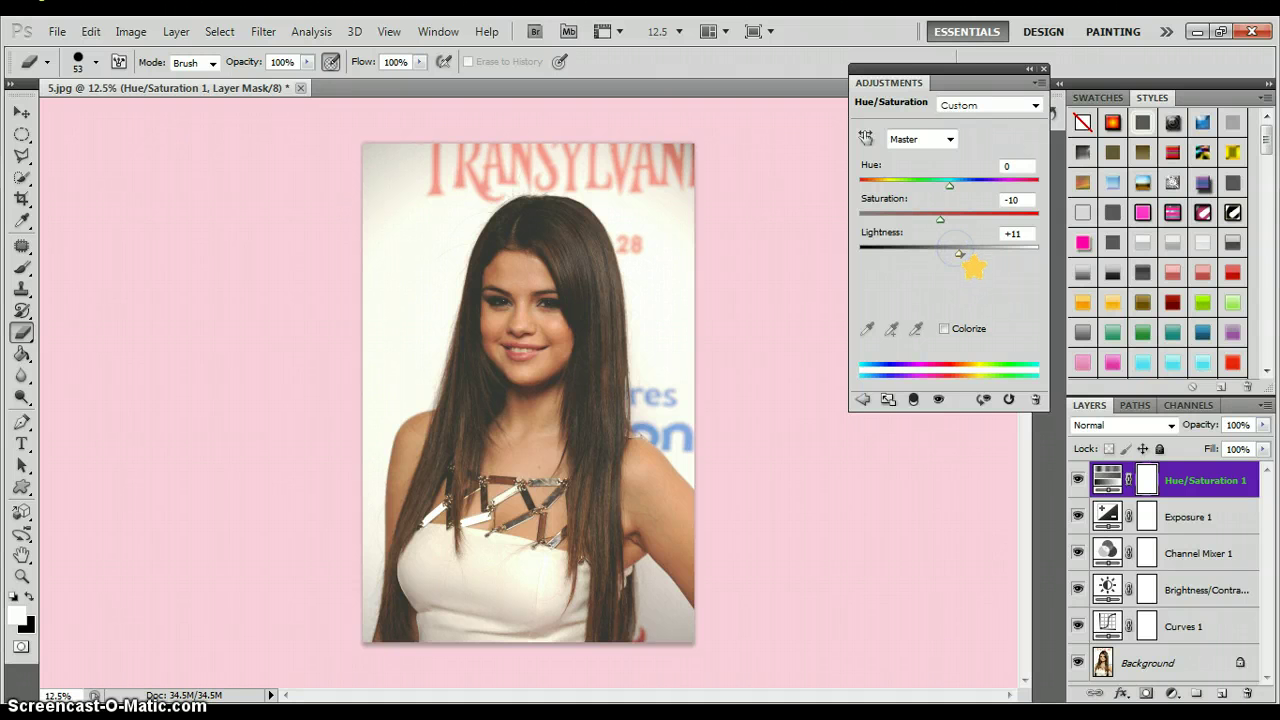
pyautogui.moveTo(938, 213); pyautogui.dragTo(945, 217)
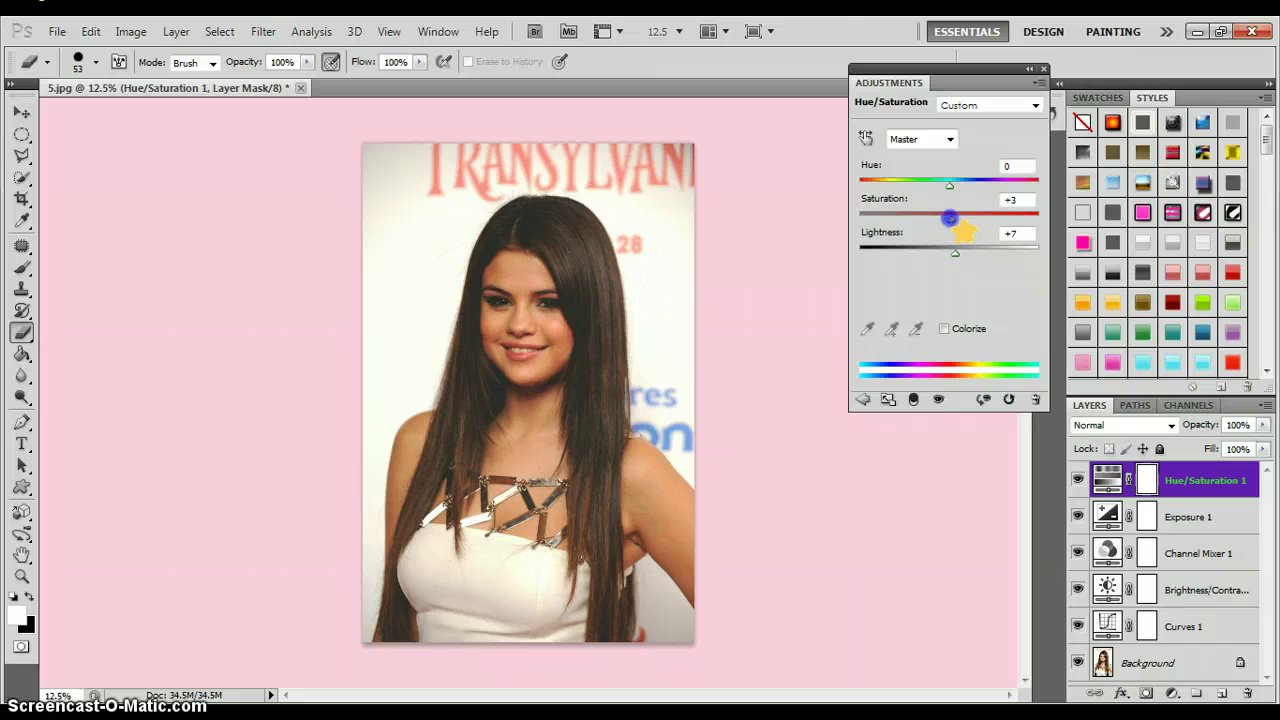
pyautogui.click(862, 405)
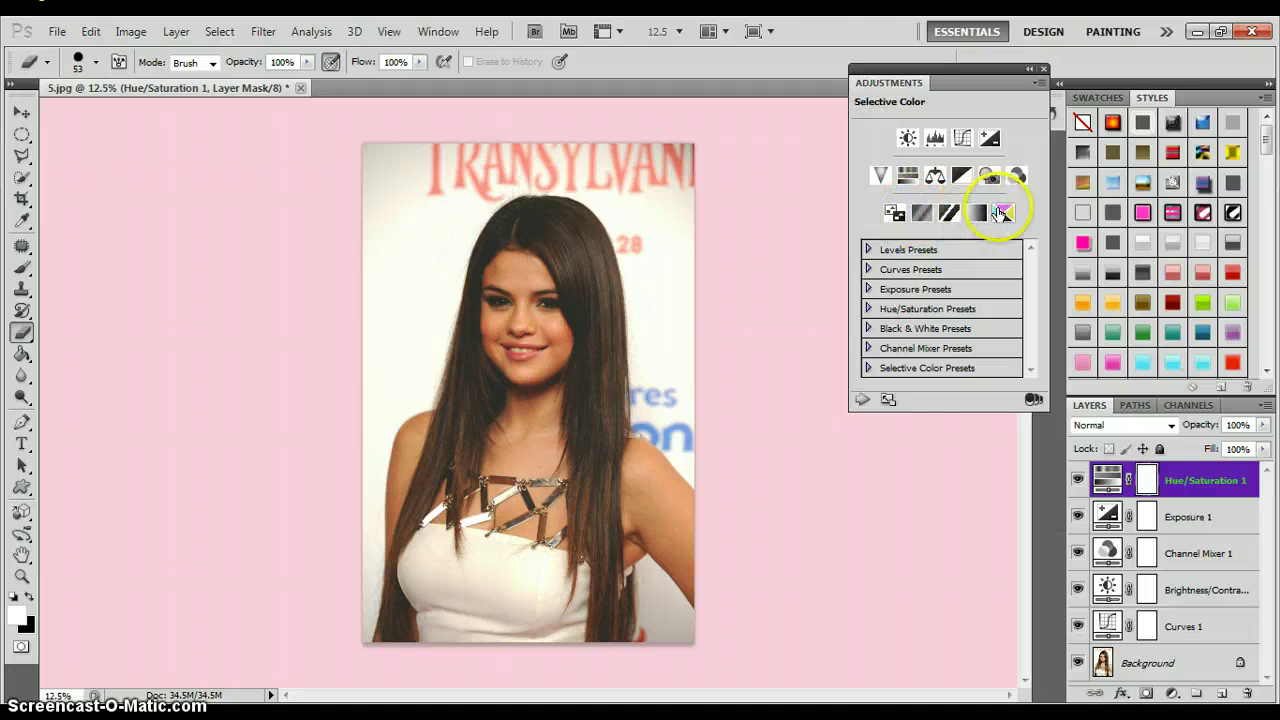
# Add a Selective Color adjustment layer and set cyan to -3% for the Blacks
pyautogui.click(1001, 213)
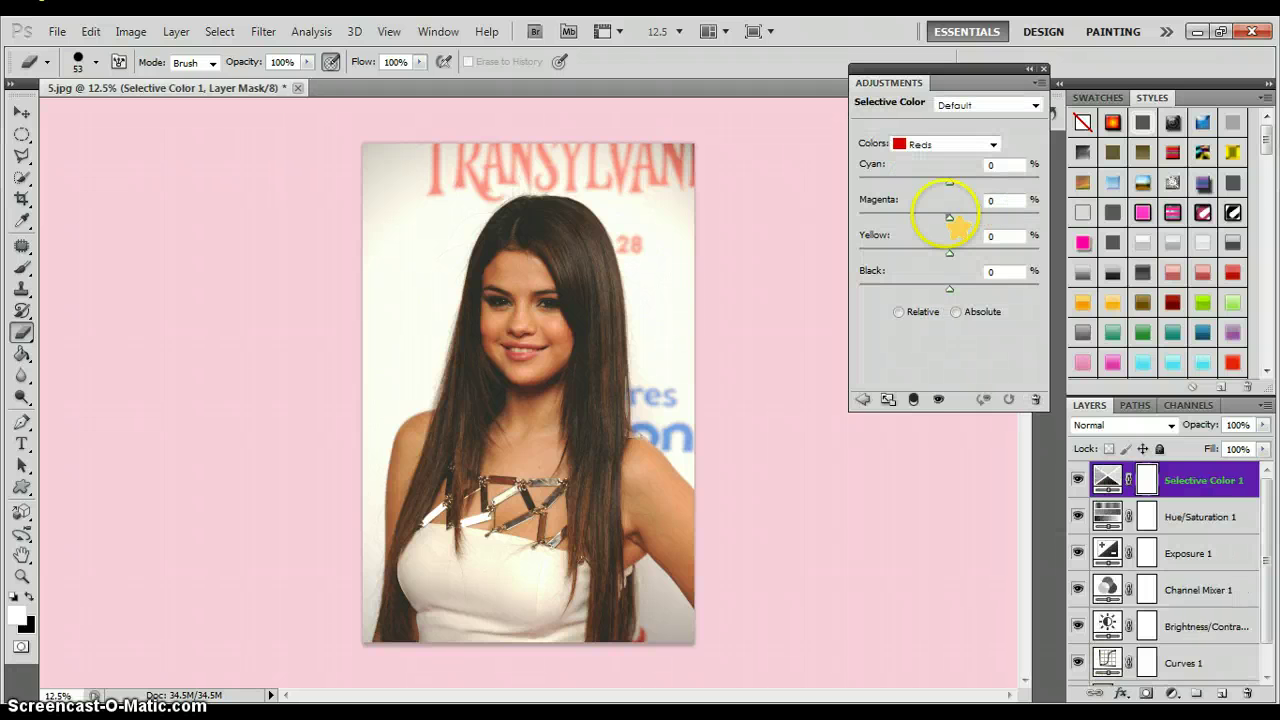
pyautogui.click(950, 145)
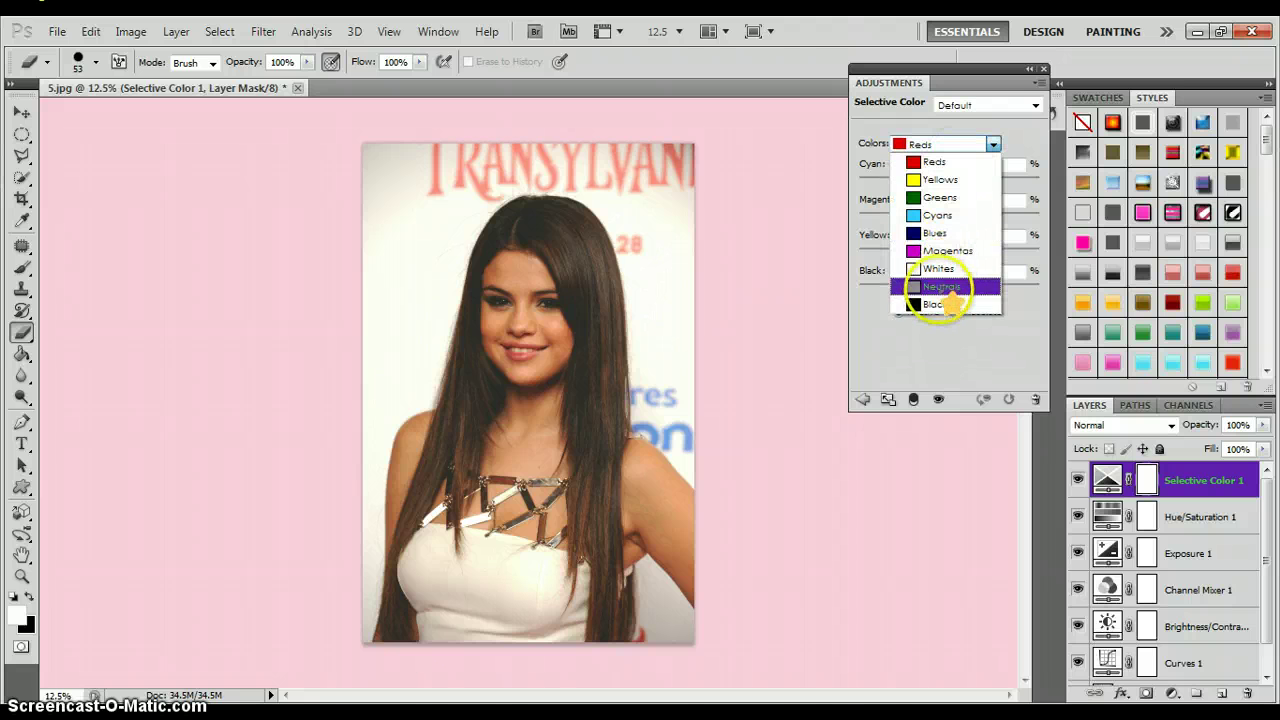
pyautogui.click(938, 304)
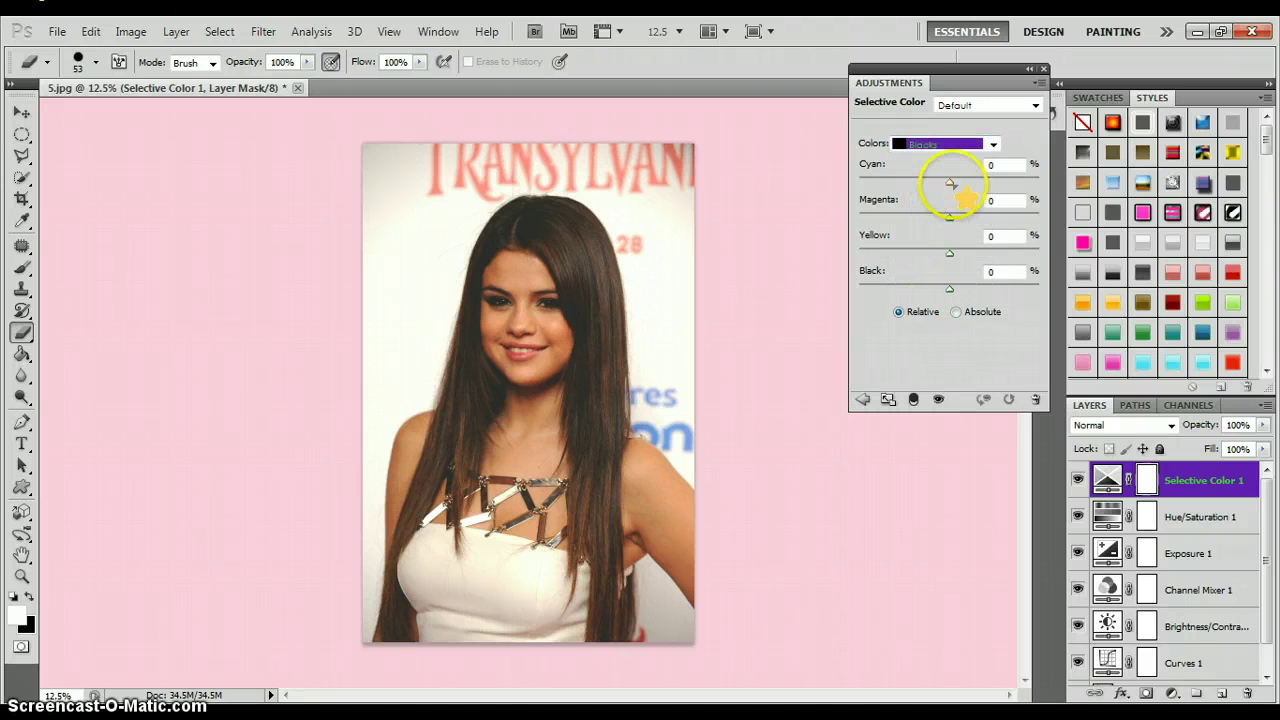
pyautogui.moveTo(950, 183); pyautogui.dragTo(909, 266)
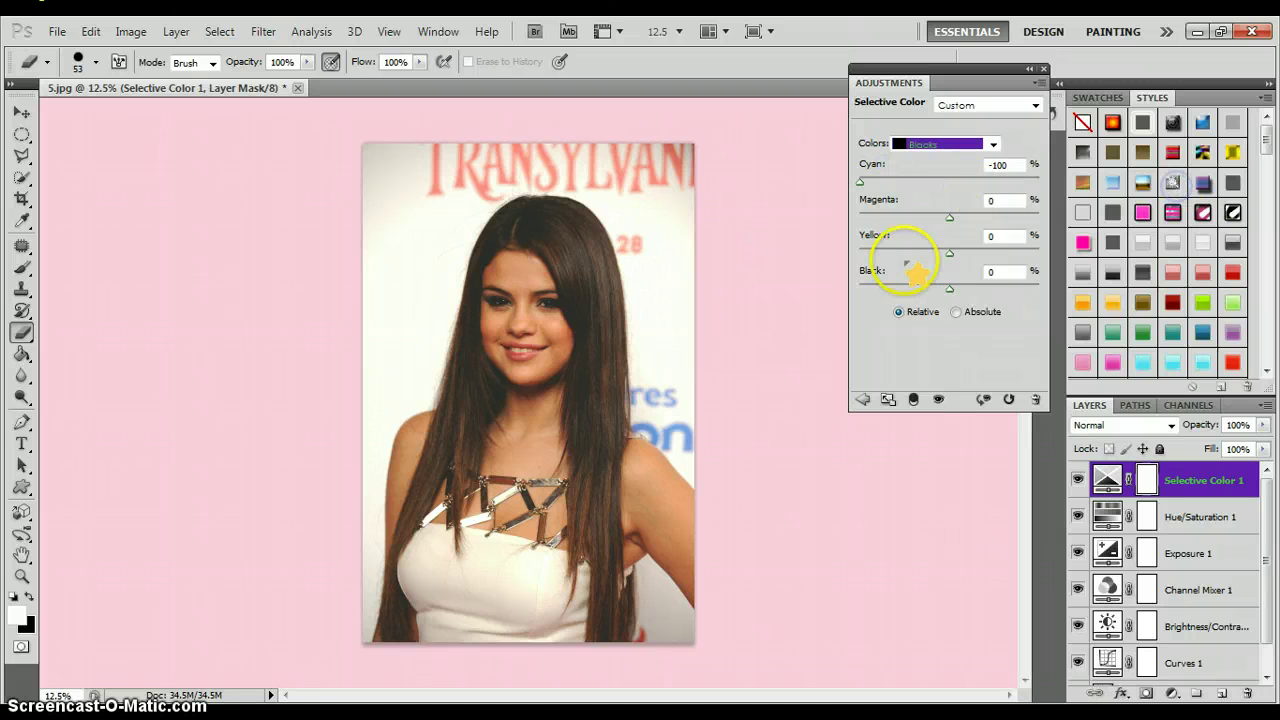
pyautogui.moveTo(880, 190); pyautogui.dragTo(952, 184)
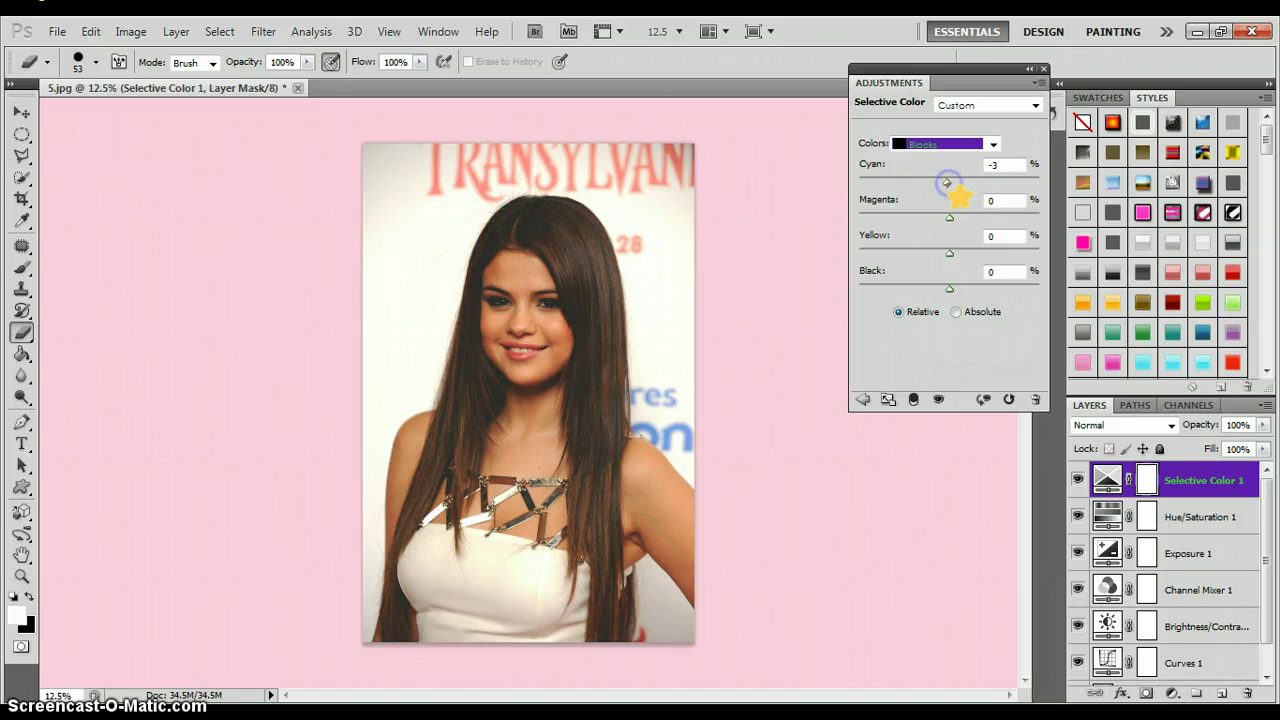
# Set magenta to -3% and black to +23% for the Blacks in the Selective Color layer, and close the adjustment settings
pyautogui.moveTo(950, 217); pyautogui.dragTo(1003, 263)
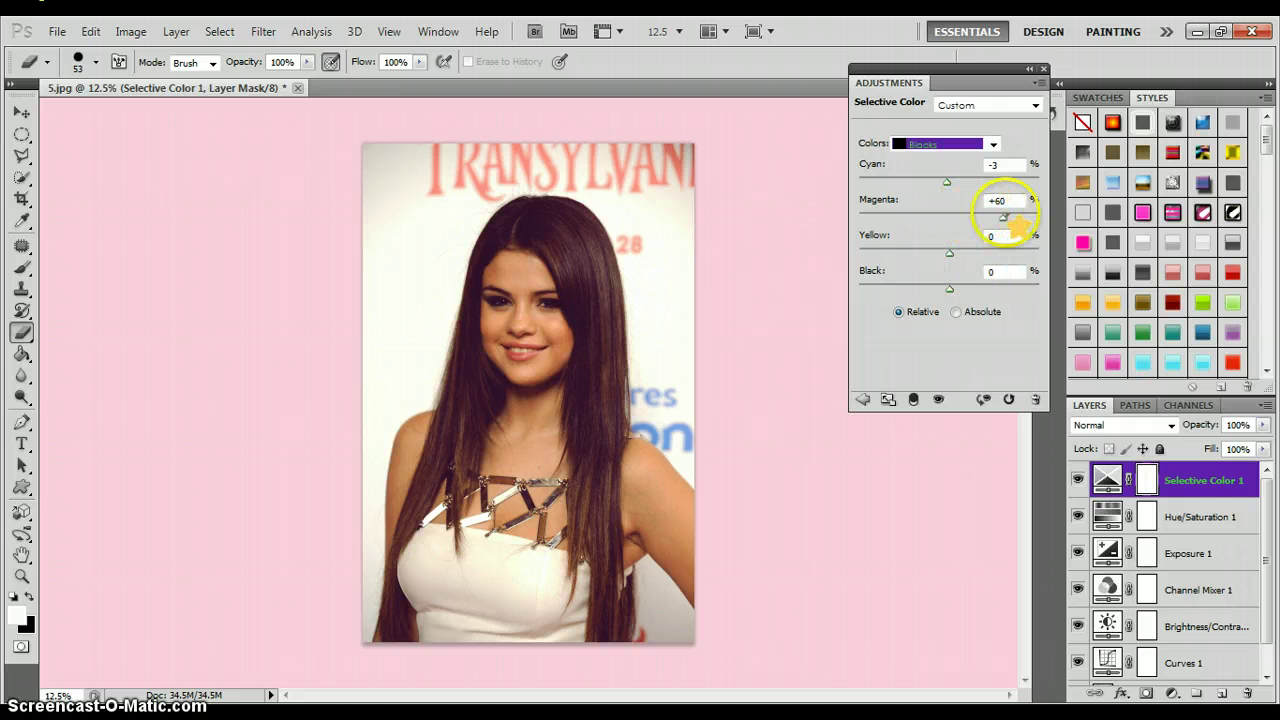
pyautogui.moveTo(997, 217); pyautogui.dragTo(989, 216)
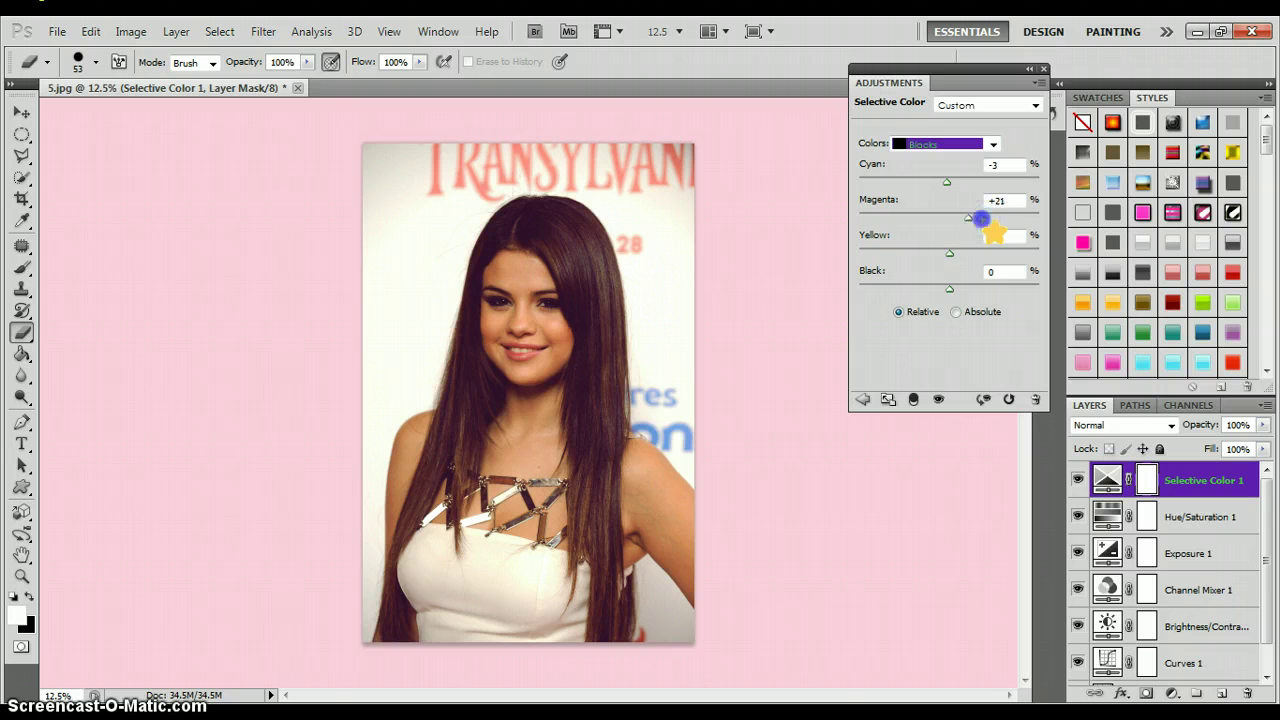
pyautogui.moveTo(983, 219); pyautogui.dragTo(943, 216)
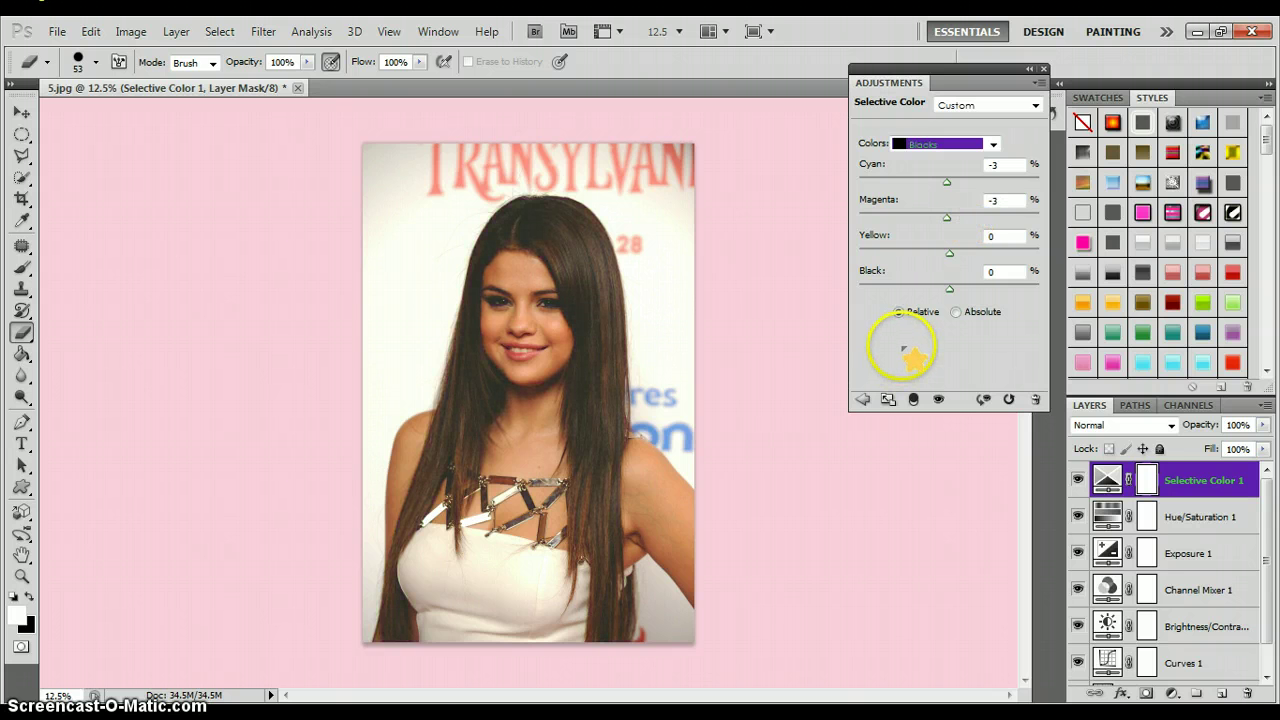
pyautogui.moveTo(950, 288); pyautogui.dragTo(981, 296)
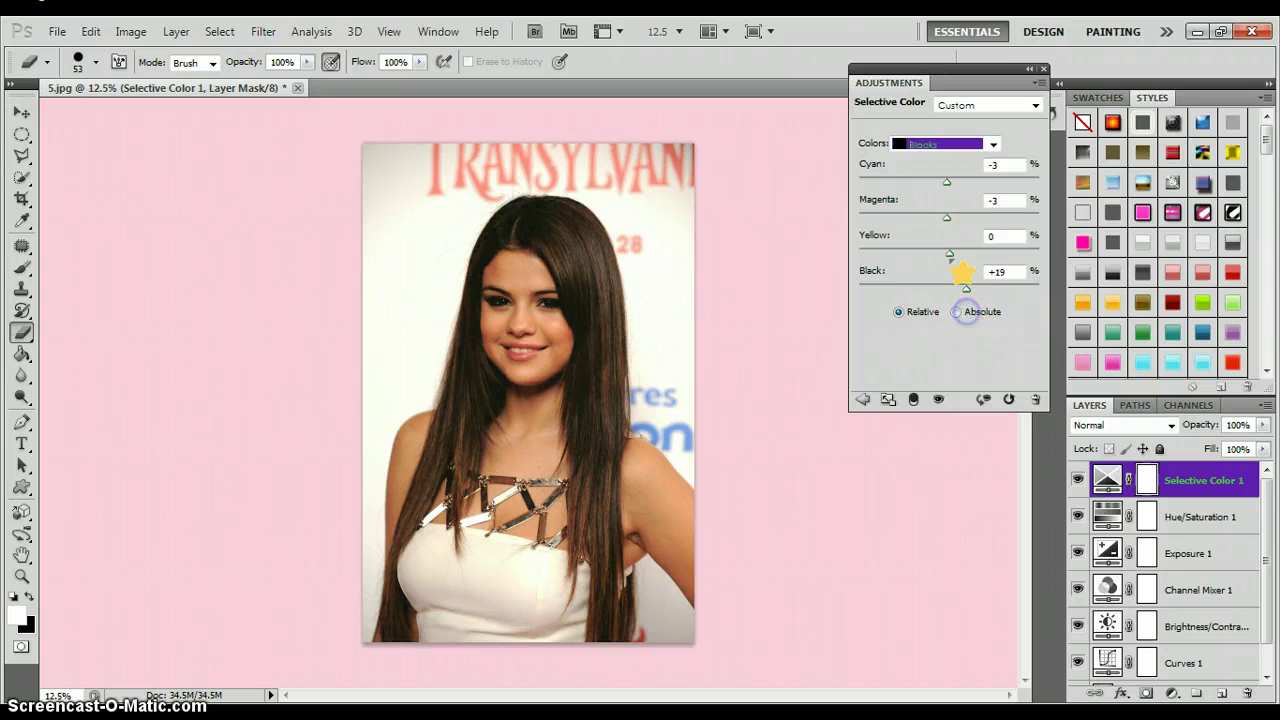
pyautogui.moveTo(966, 288); pyautogui.dragTo(969, 289)
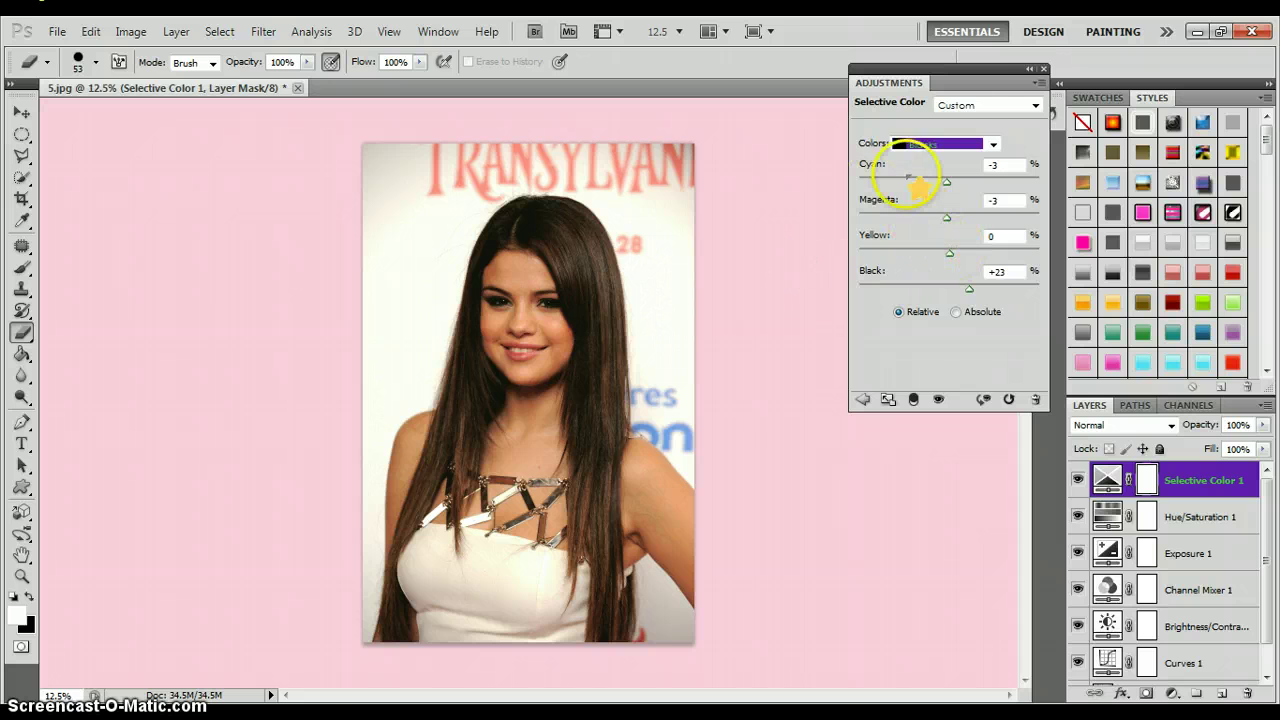
pyautogui.click(1041, 70)
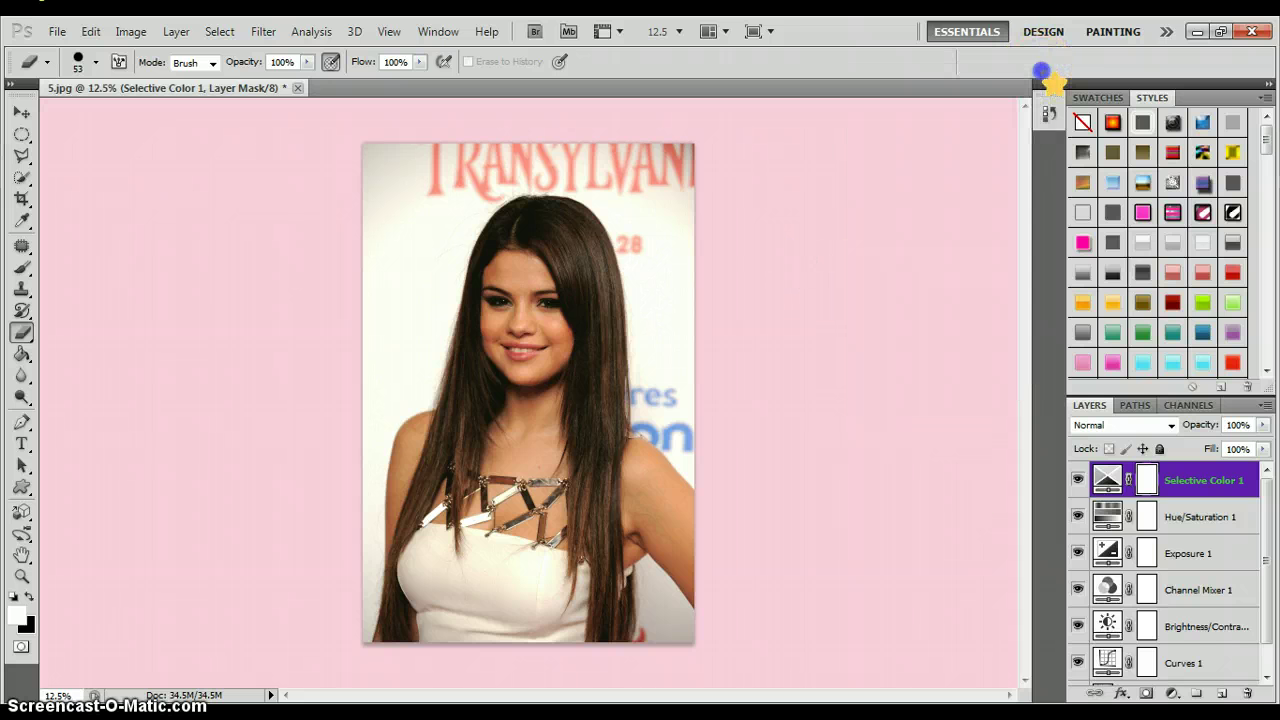
# Create a layer group above the Selective Color 1 layer and name it SelG♥
pyautogui.click(1199, 694)
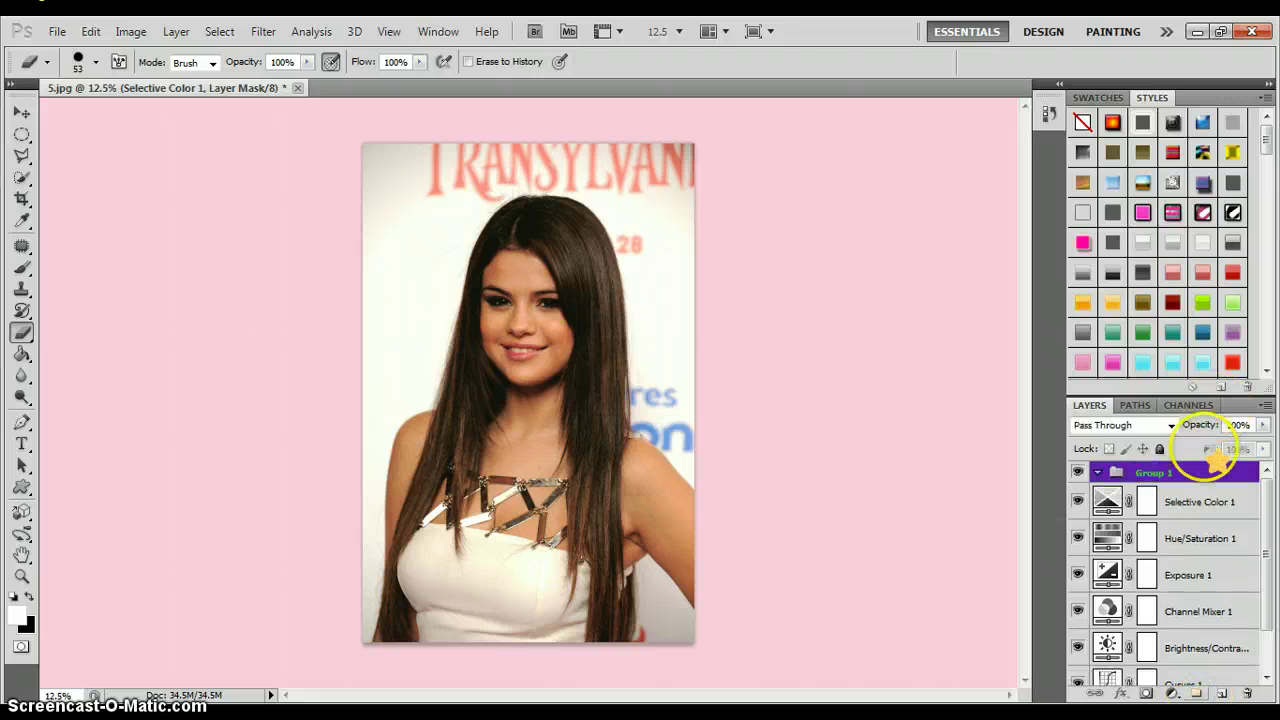
pyautogui.keyDown('alt'); pyautogui.doubleClick(1178, 470); pyautogui.keyUp('alt')
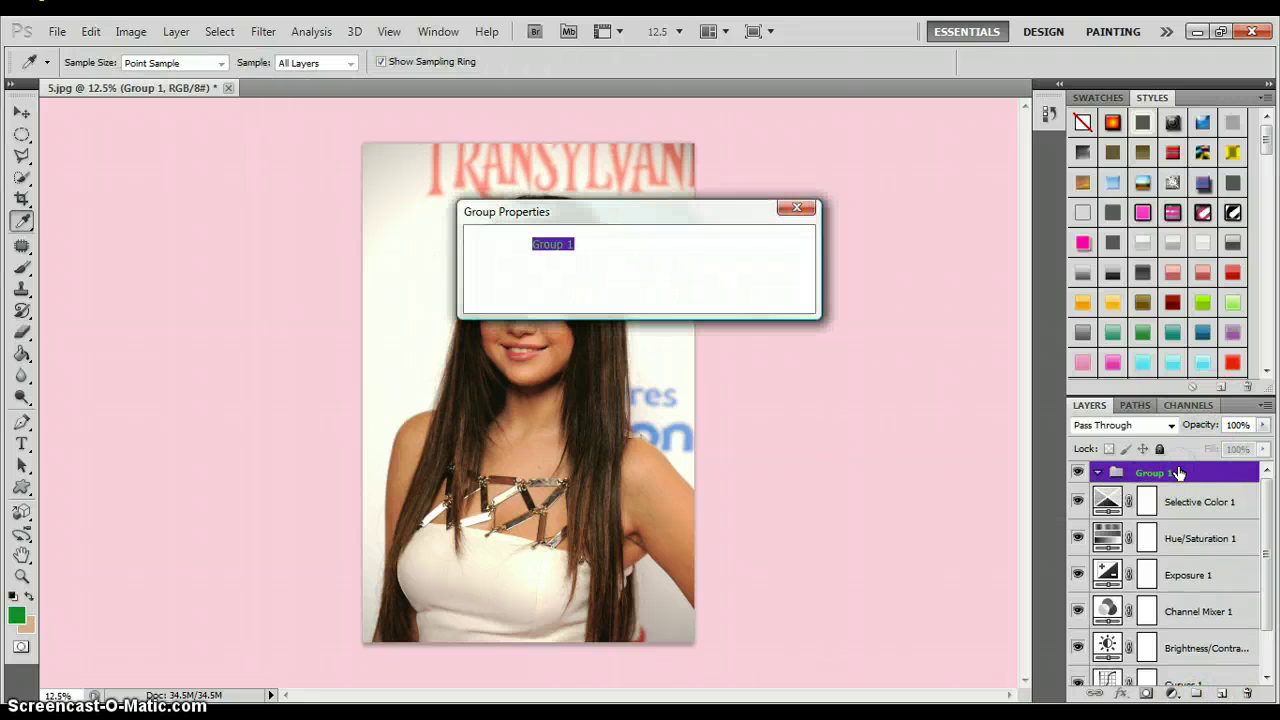
pyautogui.press('BackSpace')
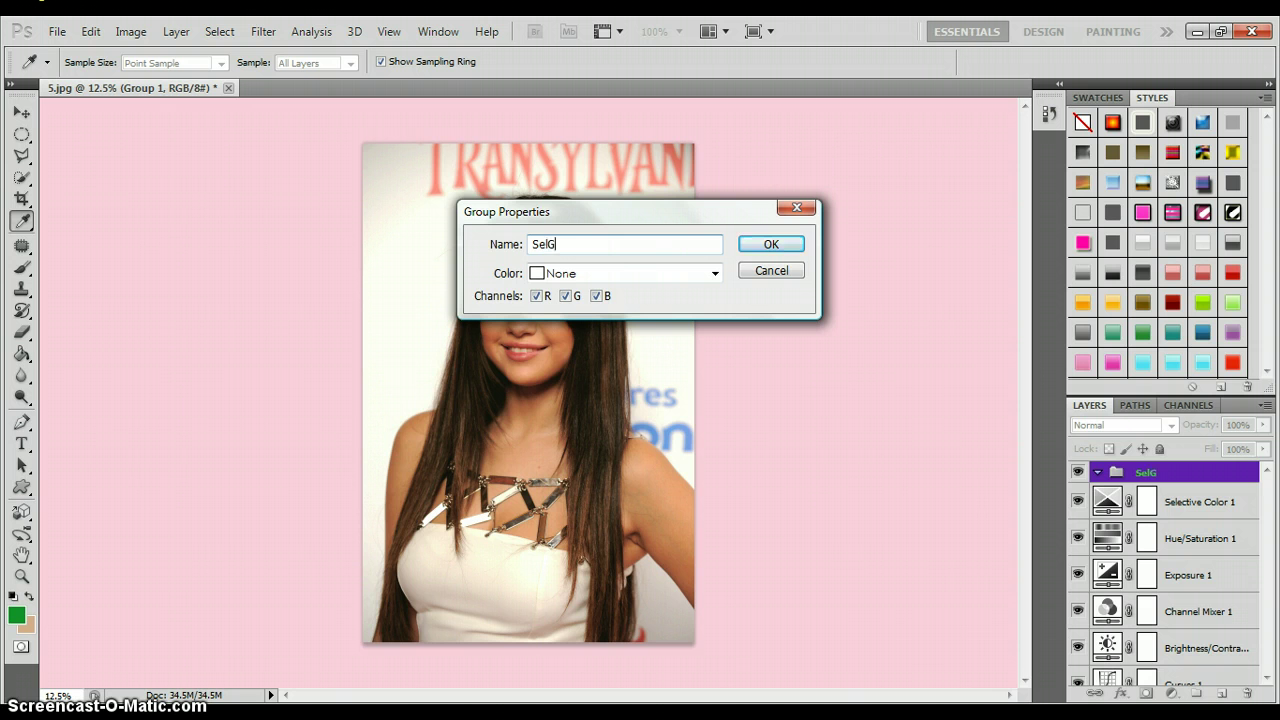
pyautogui.press('Return')
pyautogui.press('e')
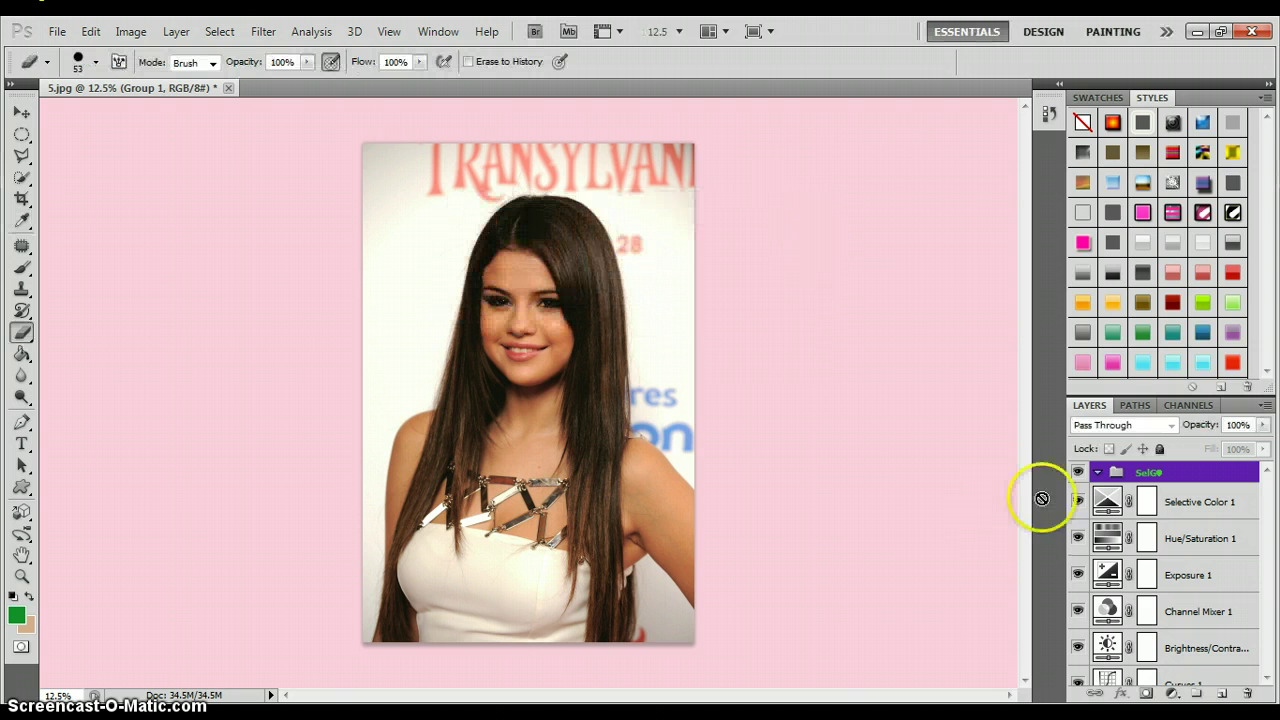
# Move all adjustment layers, from Selective Color 1 down to Curves 1, into the SelG♥ group and collapse the group
pyautogui.moveTo(1176, 508); pyautogui.dragTo(1168, 536)
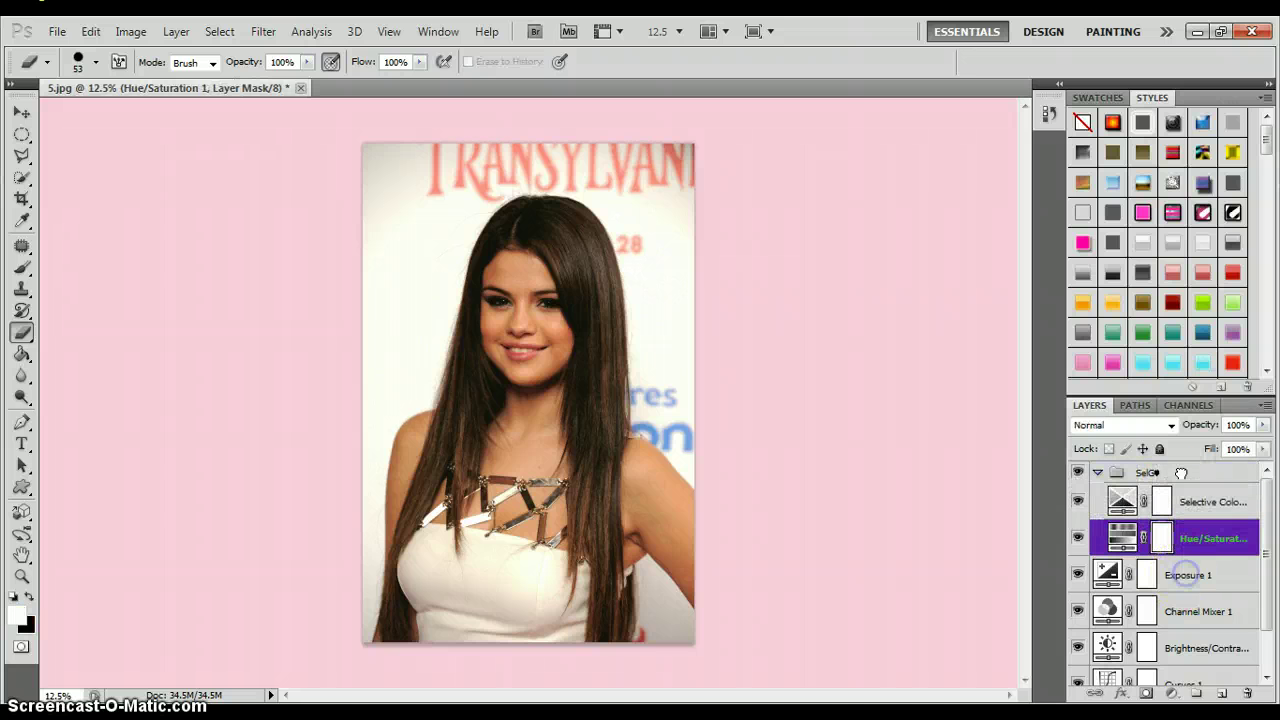
pyautogui.click(1185, 575)
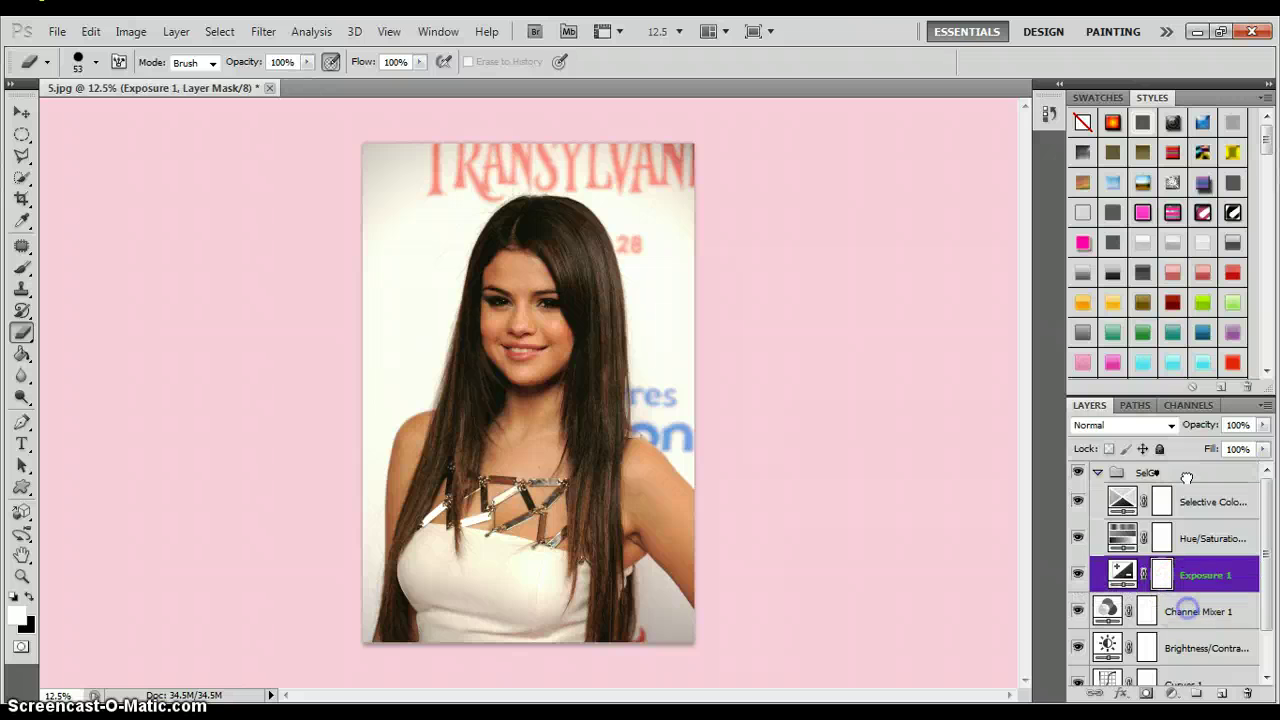
pyautogui.click(1187, 612)
pyautogui.moveTo(1185, 662); pyautogui.dragTo(1190, 642)
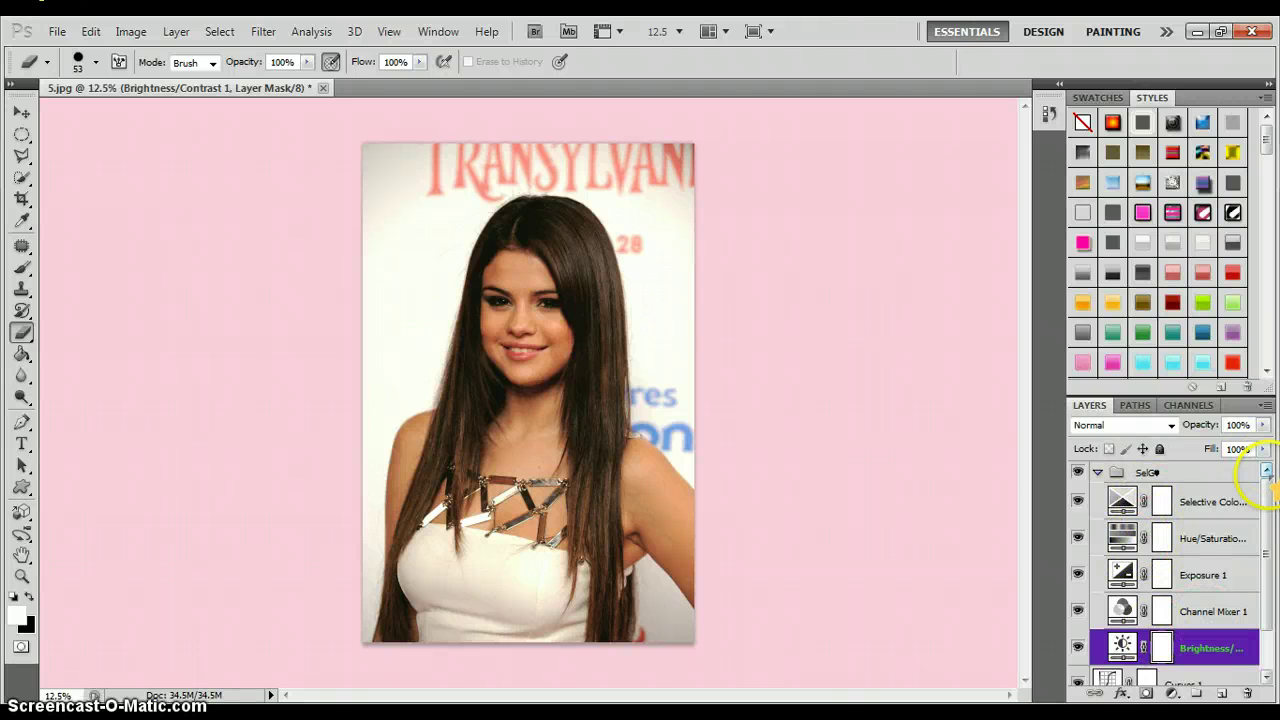
pyautogui.moveTo(1265, 475); pyautogui.dragTo(1268, 503)
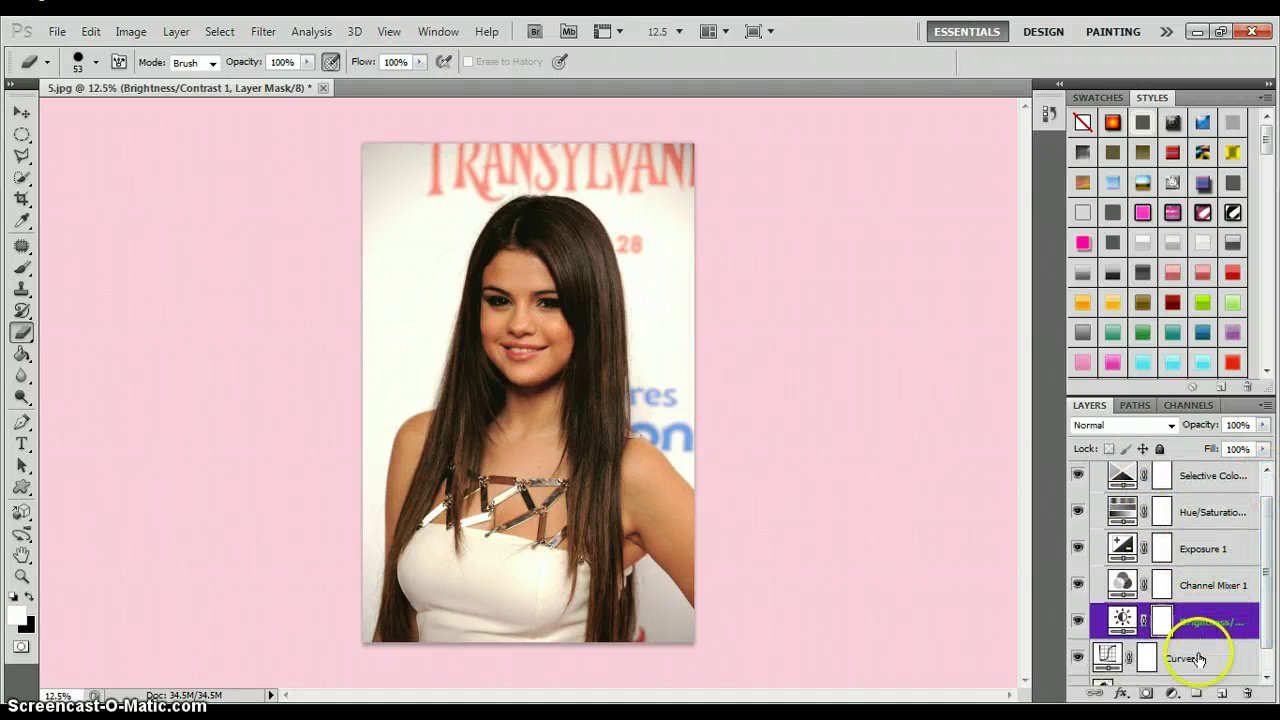
pyautogui.moveTo(1200, 652); pyautogui.dragTo(1198, 662)
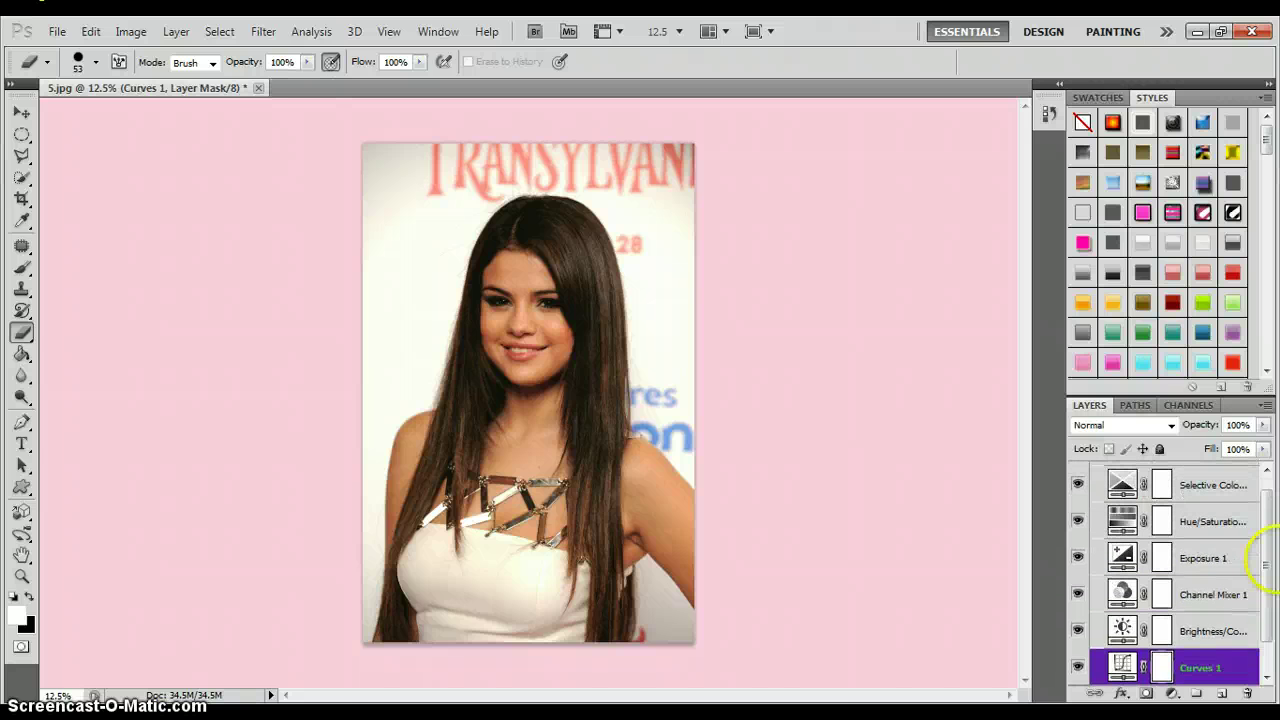
pyautogui.moveTo(1264, 589); pyautogui.dragTo(1263, 610)
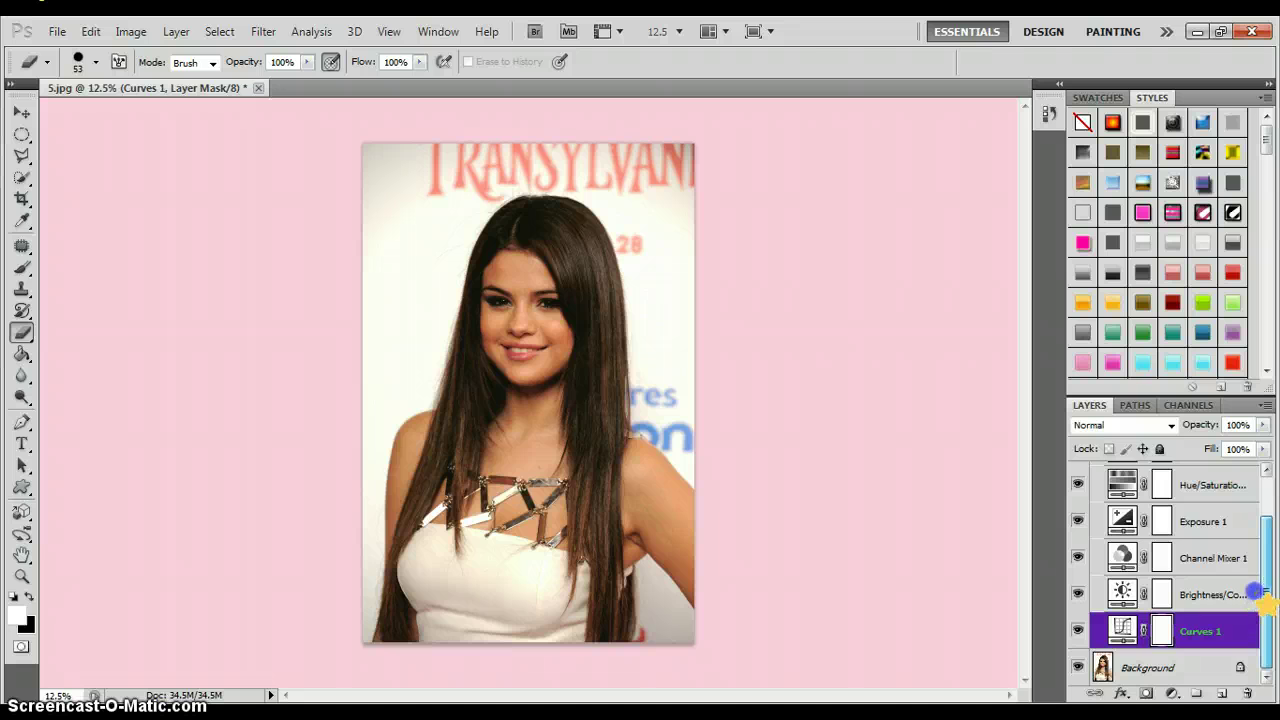
pyautogui.moveTo(1255, 594); pyautogui.dragTo(1246, 534)
pyautogui.click(1100, 473)
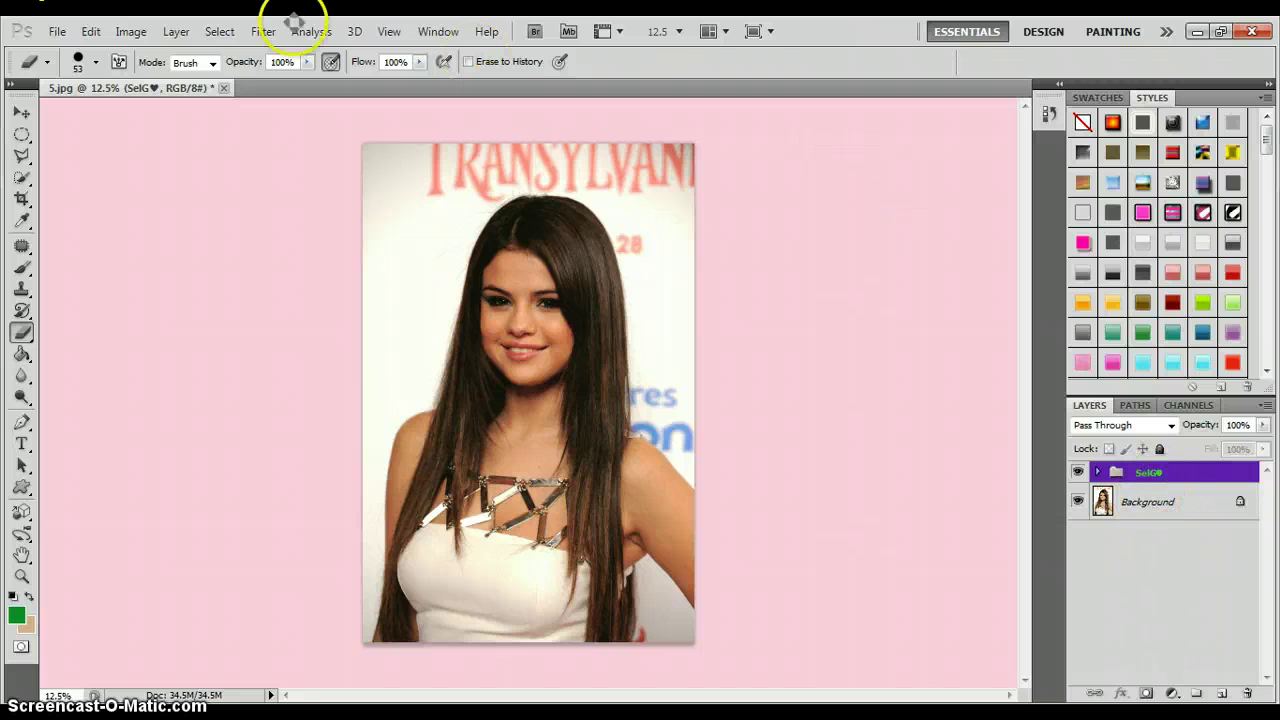
# Start Save As and choose the PSD's folder inside Downloads > Photoshop Resources as the destination
pyautogui.click(57, 31)
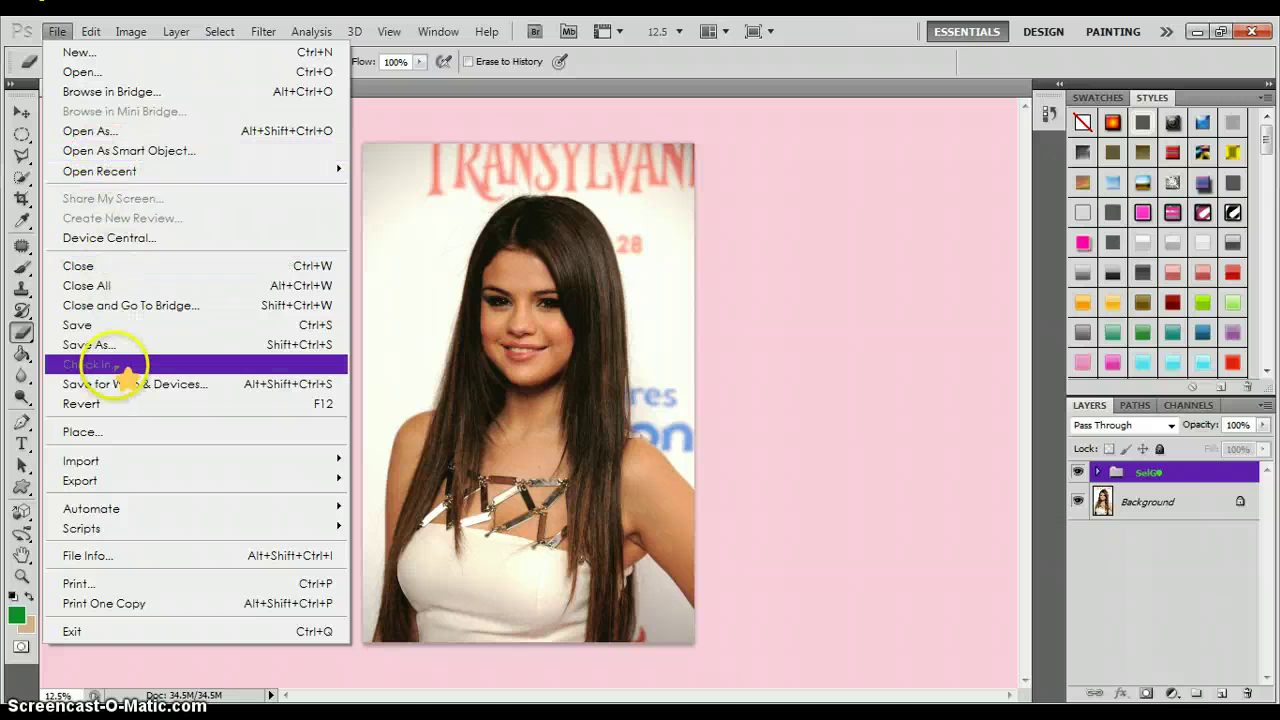
pyautogui.click(110, 345)
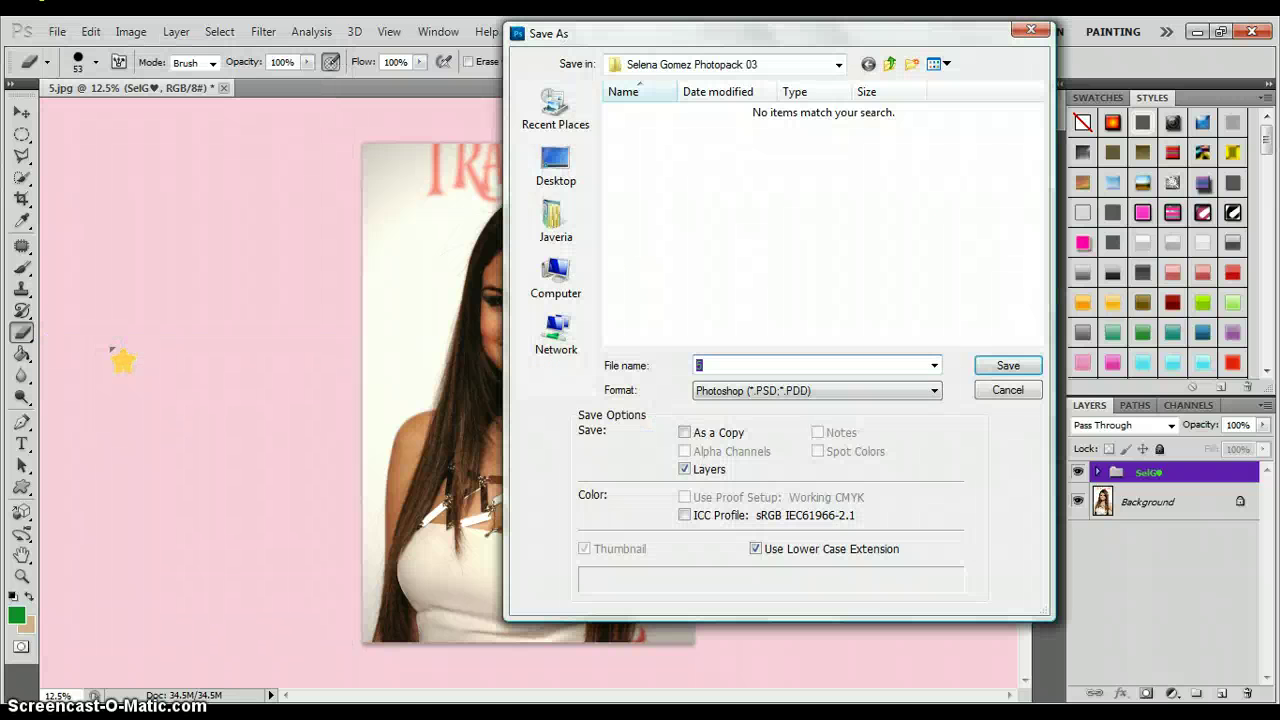
pyautogui.click(889, 64)
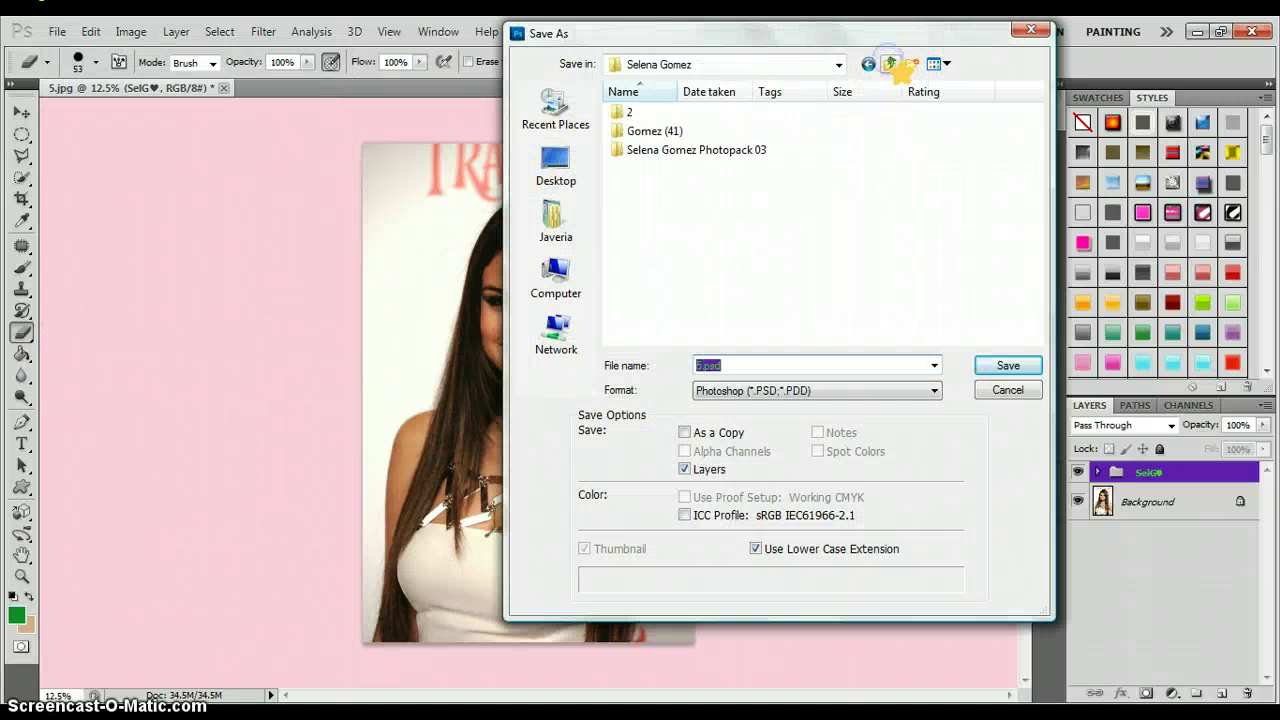
pyautogui.click(889, 64)
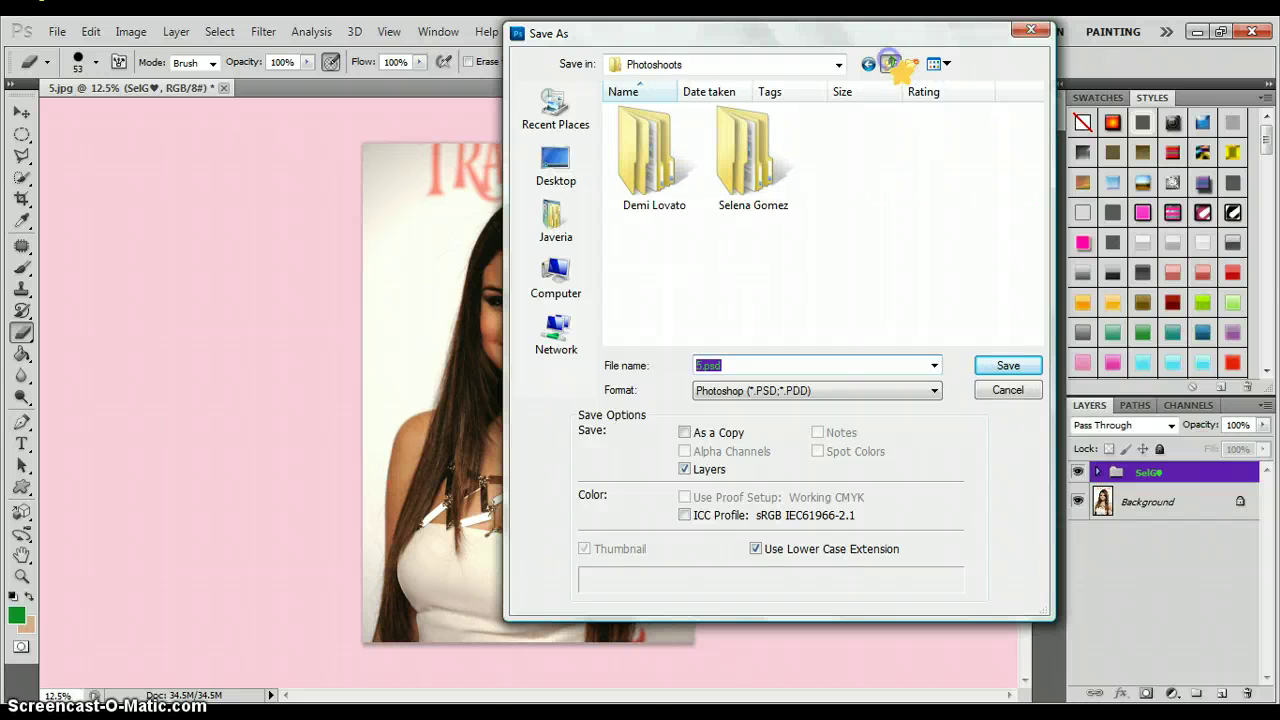
pyautogui.click(889, 64)
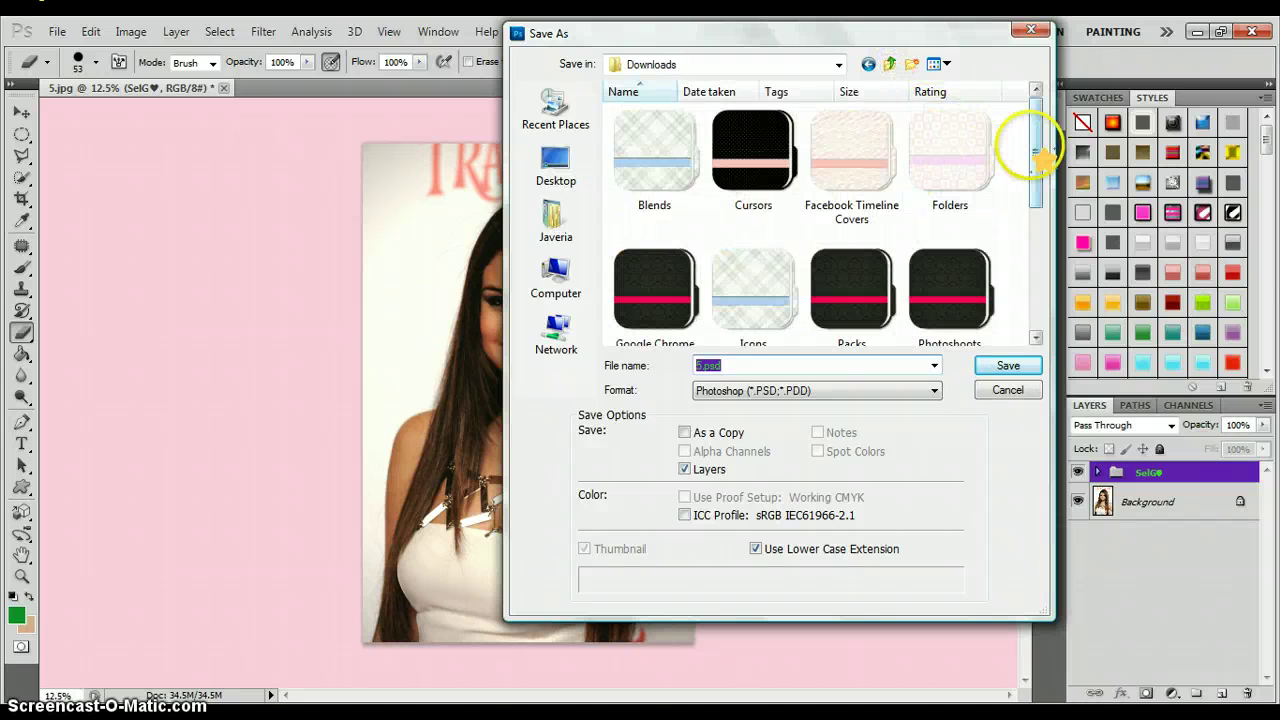
pyautogui.moveTo(1034, 150); pyautogui.dragTo(1036, 230)
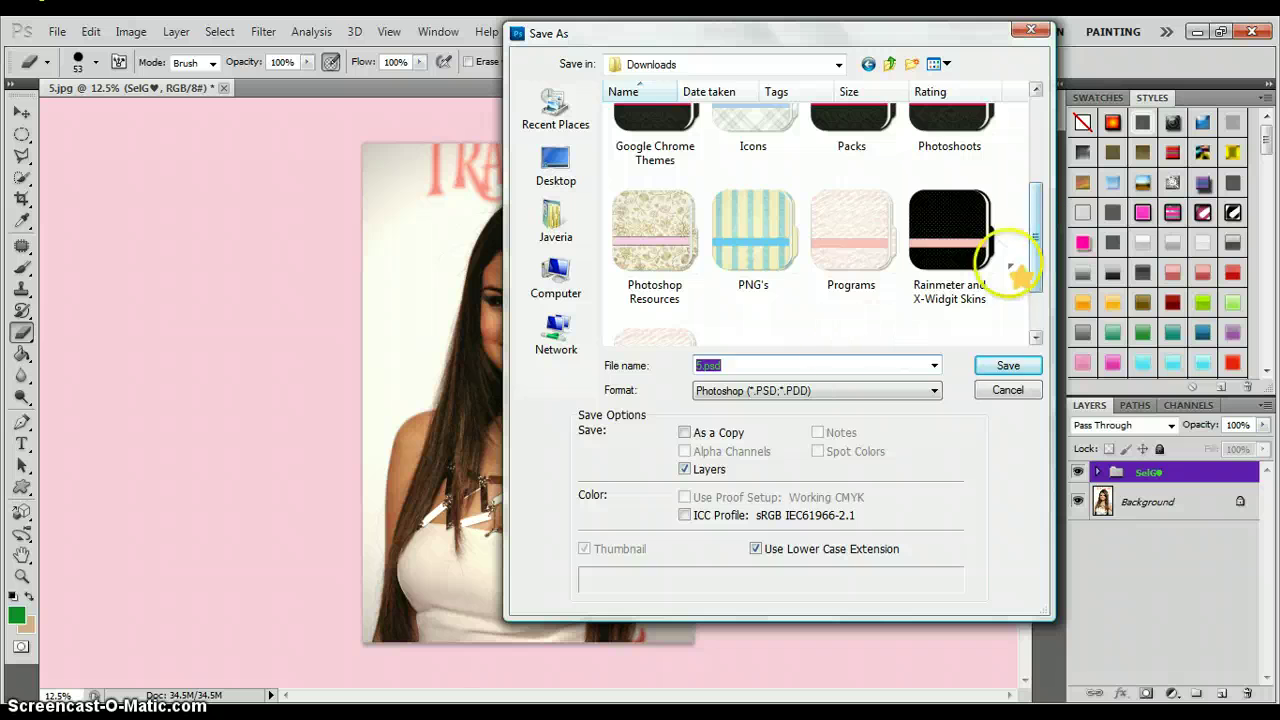
pyautogui.click(645, 248)
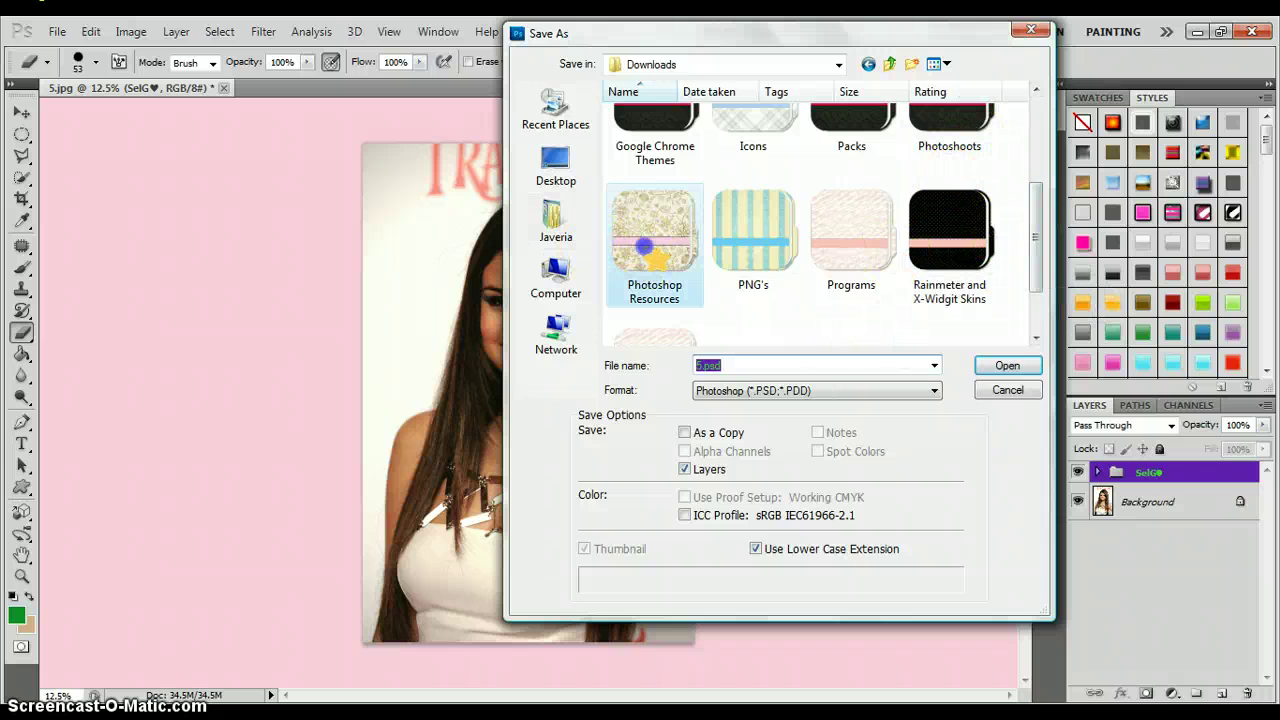
pyautogui.doubleClick(648, 249)
pyautogui.click(650, 150)
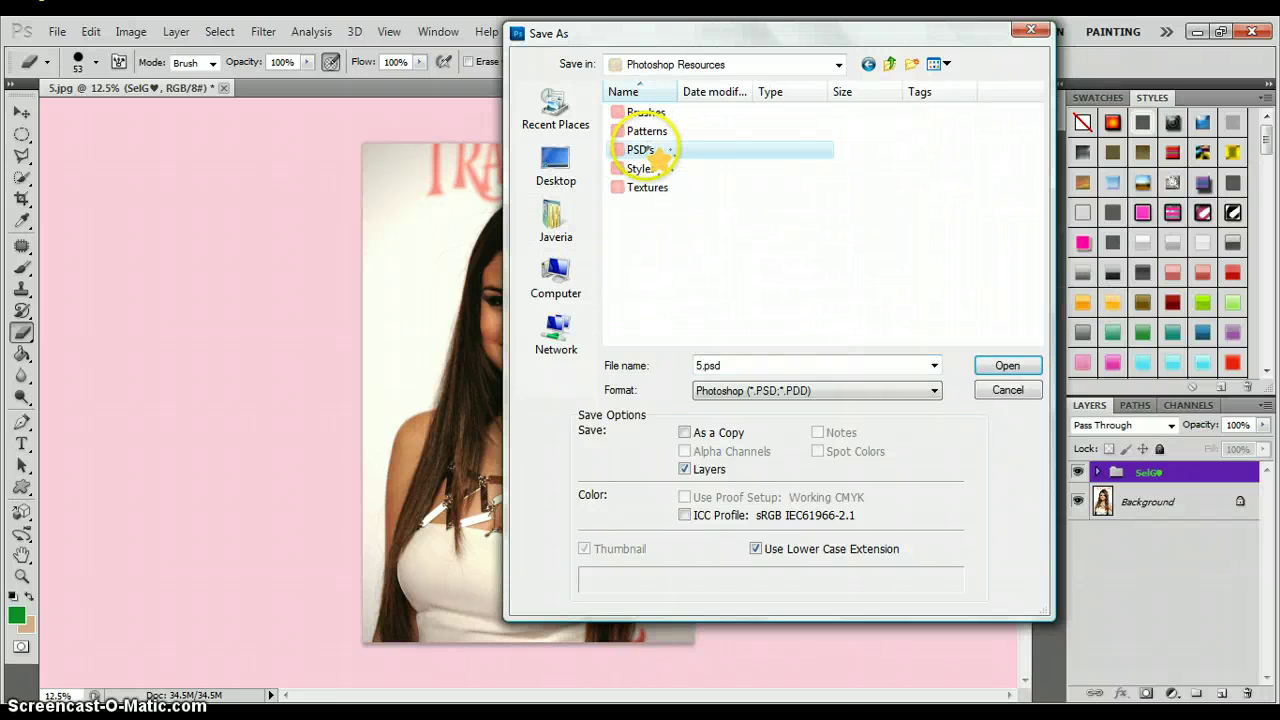
pyautogui.doubleClick(648, 150)
# Name the file SelG♥ and save it in Photoshop format with its layers
pyautogui.doubleClick(750, 364)
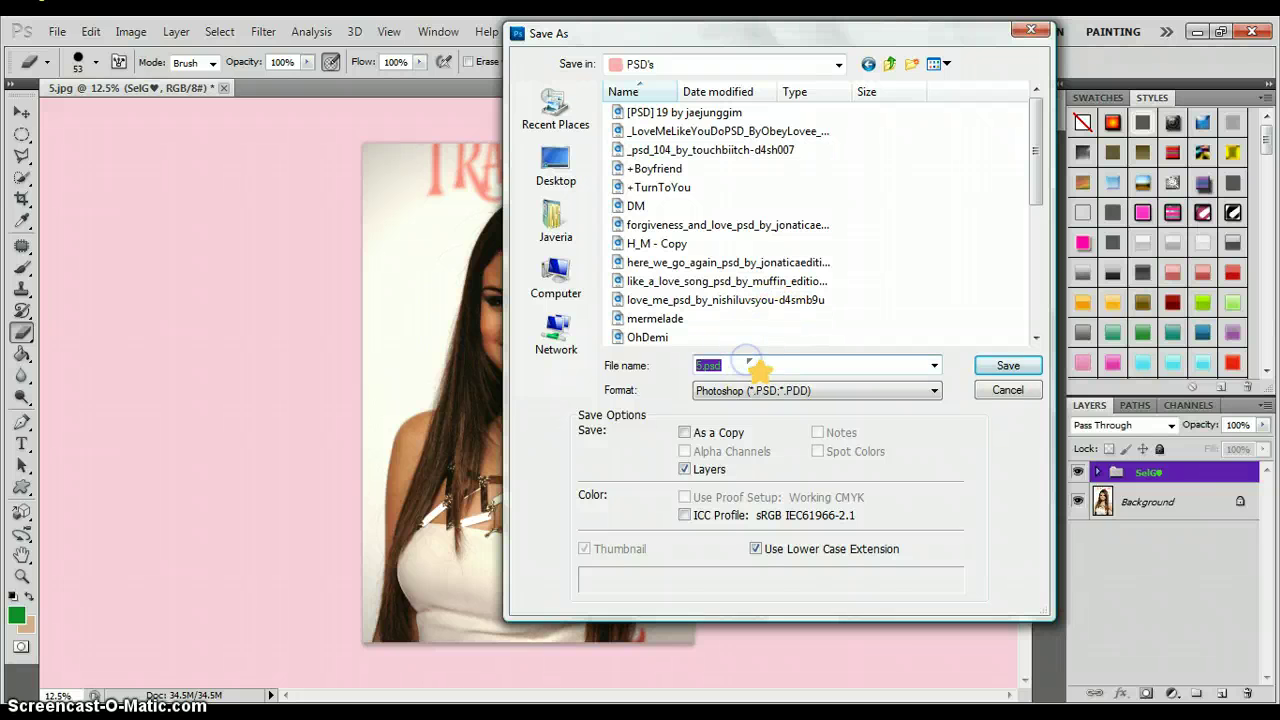
pyautogui.write('SE')
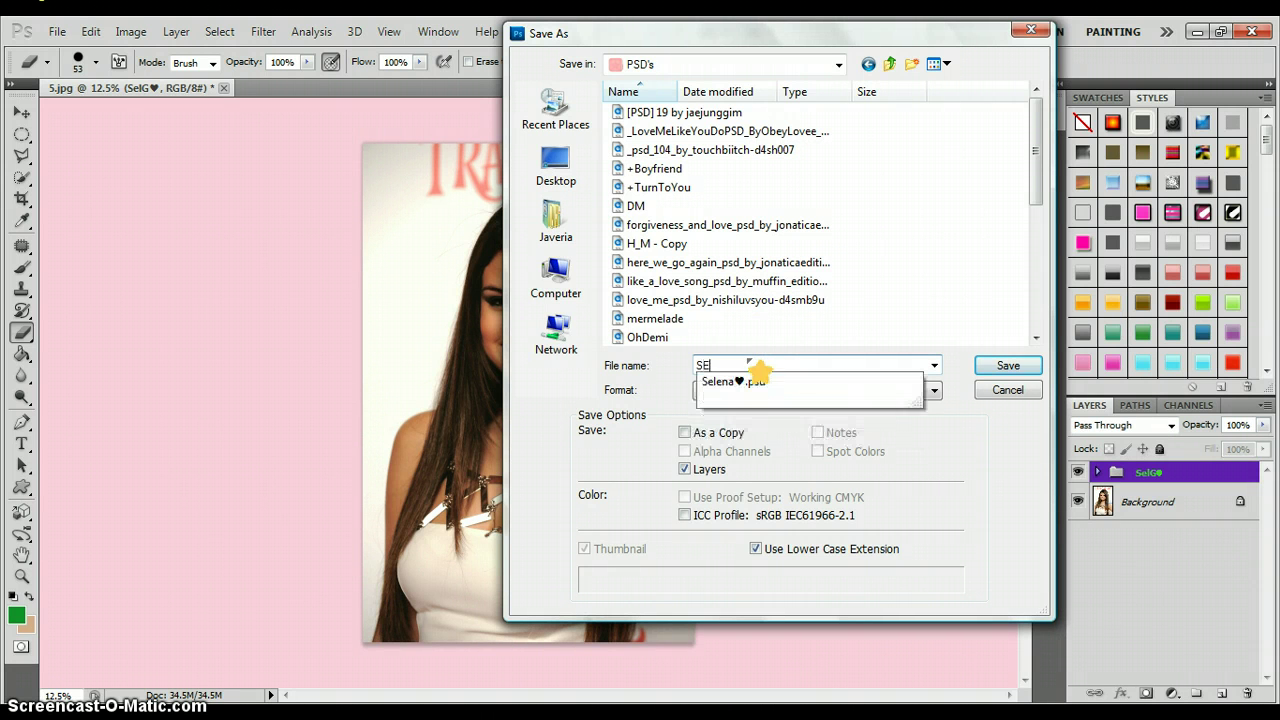
pyautogui.write('L')
pyautogui.press('BackSpace')
pyautogui.press('BackSpace')
pyautogui.write('elG♥')
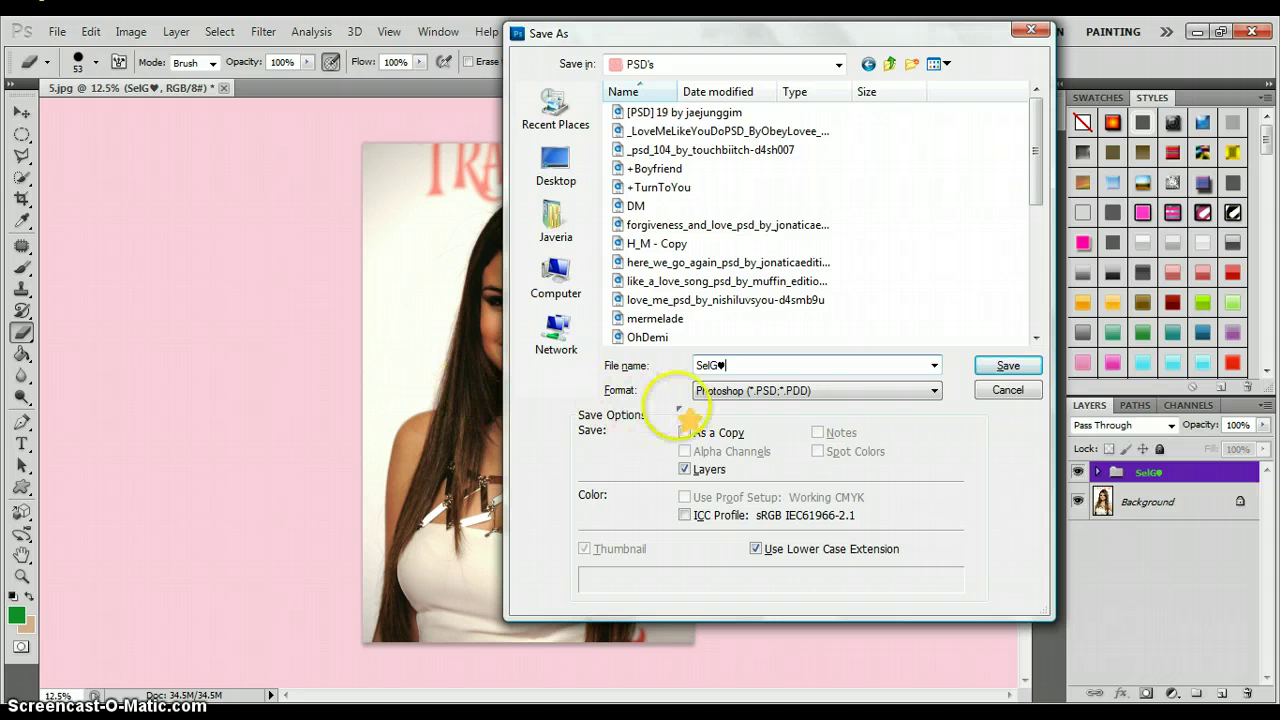
pyautogui.click(1008, 366)
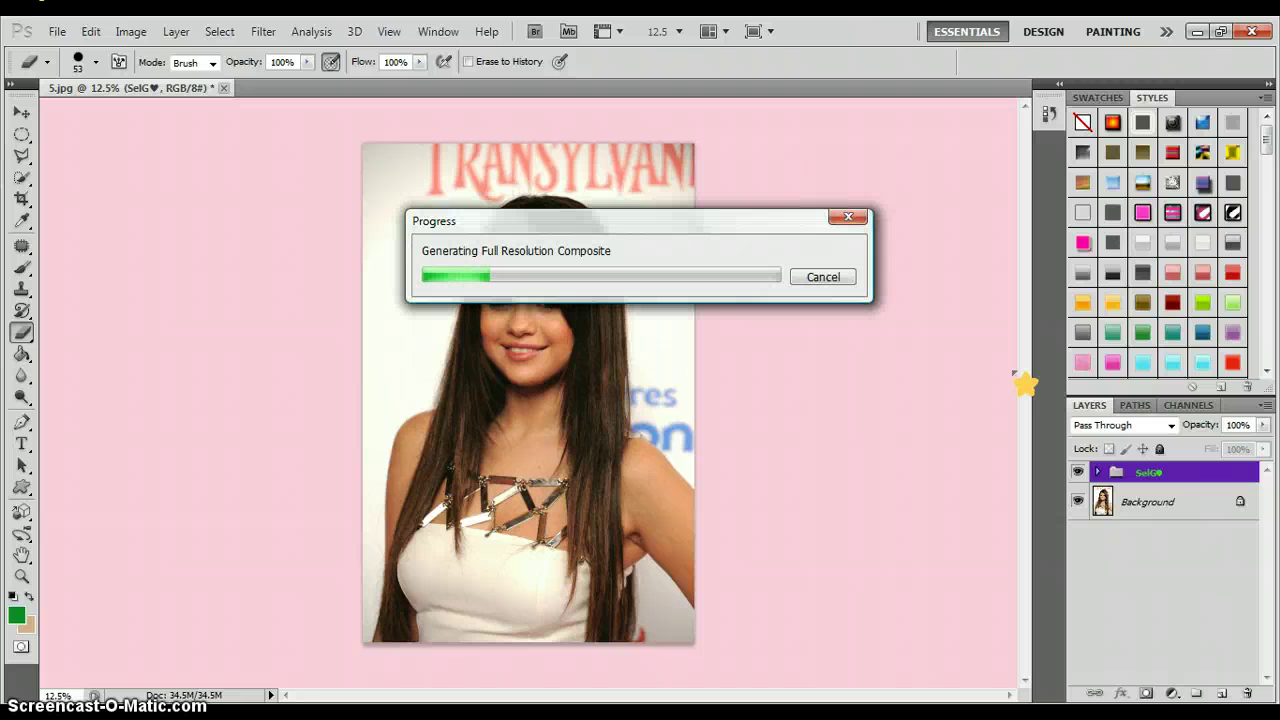
pyautogui.moveTo(452, 218); pyautogui.dragTo(557, 306)
pyautogui.click(452, 465)
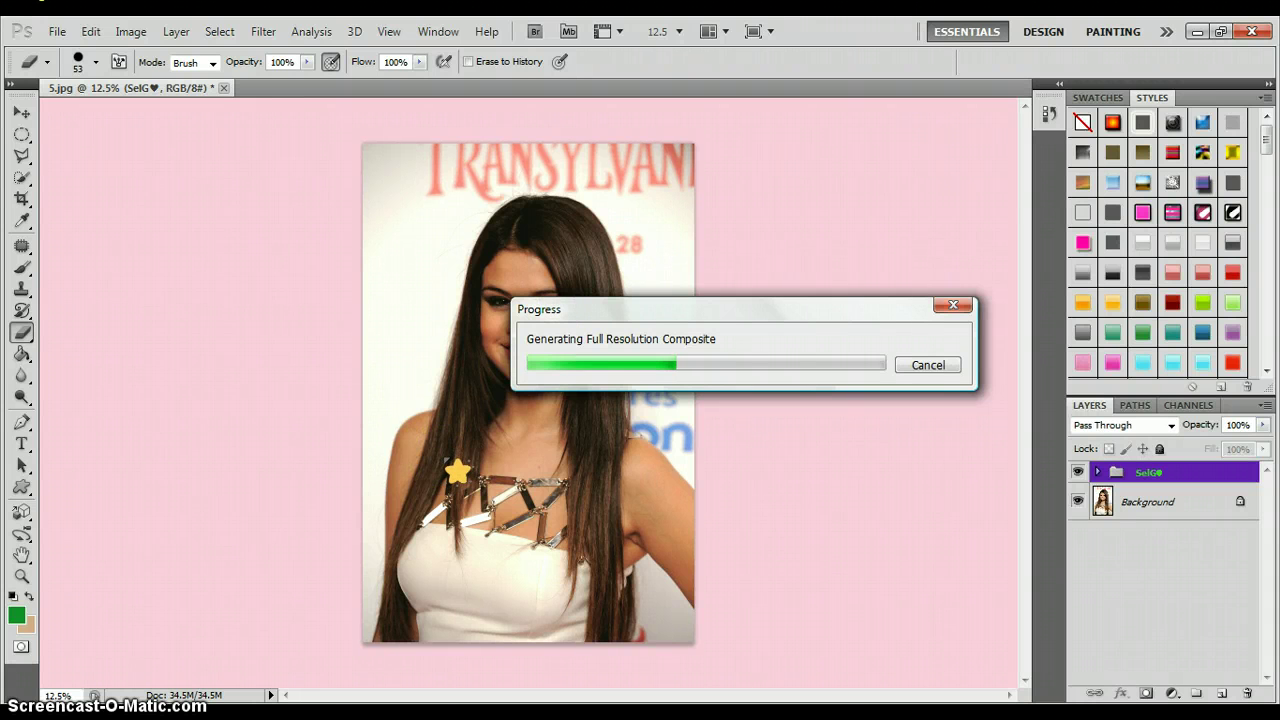
pyautogui.click(372, 622)
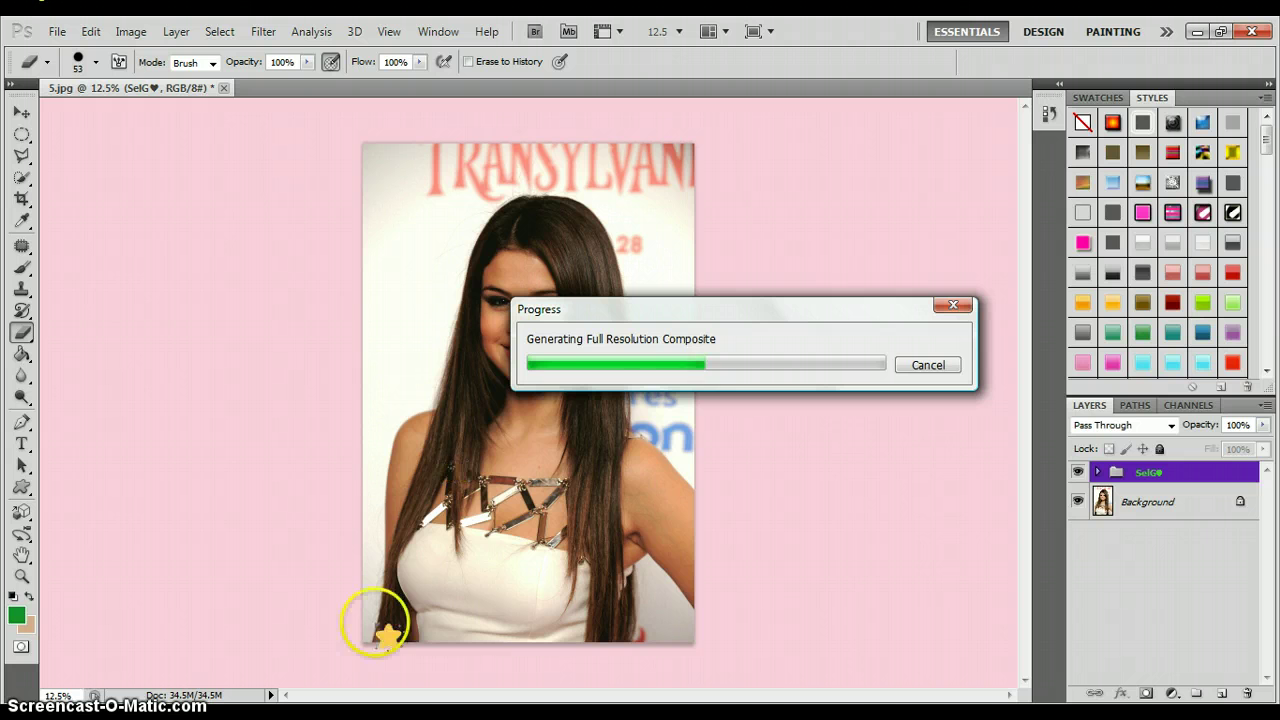